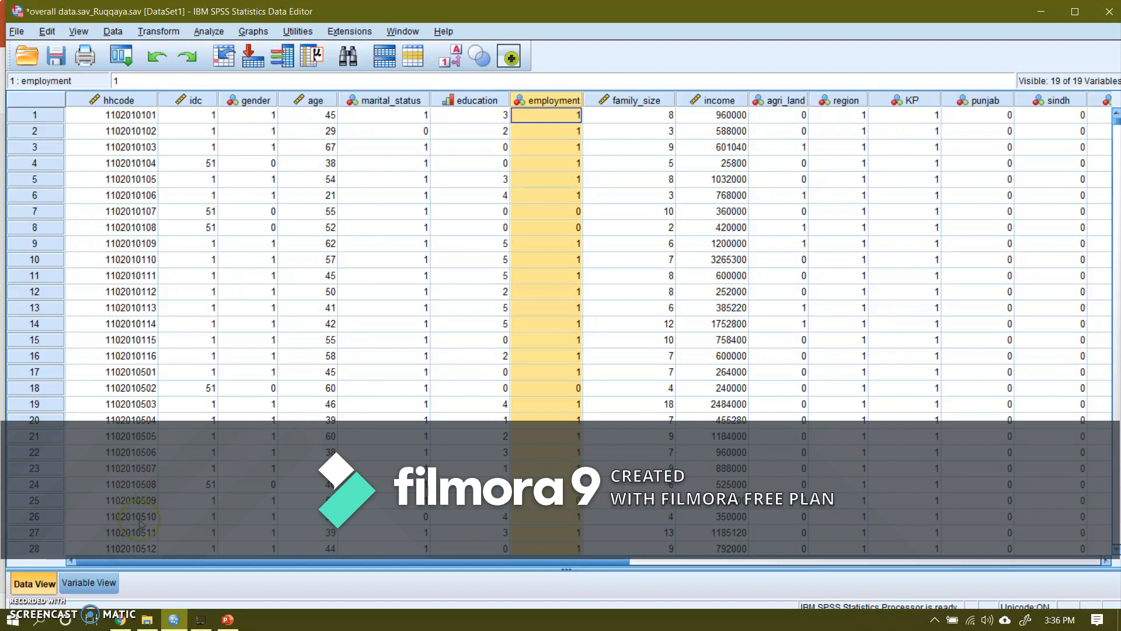
- Review the dataset's variable definitions, and return to the data values
{"action": "left_click", "coordinate": [88, 582]}
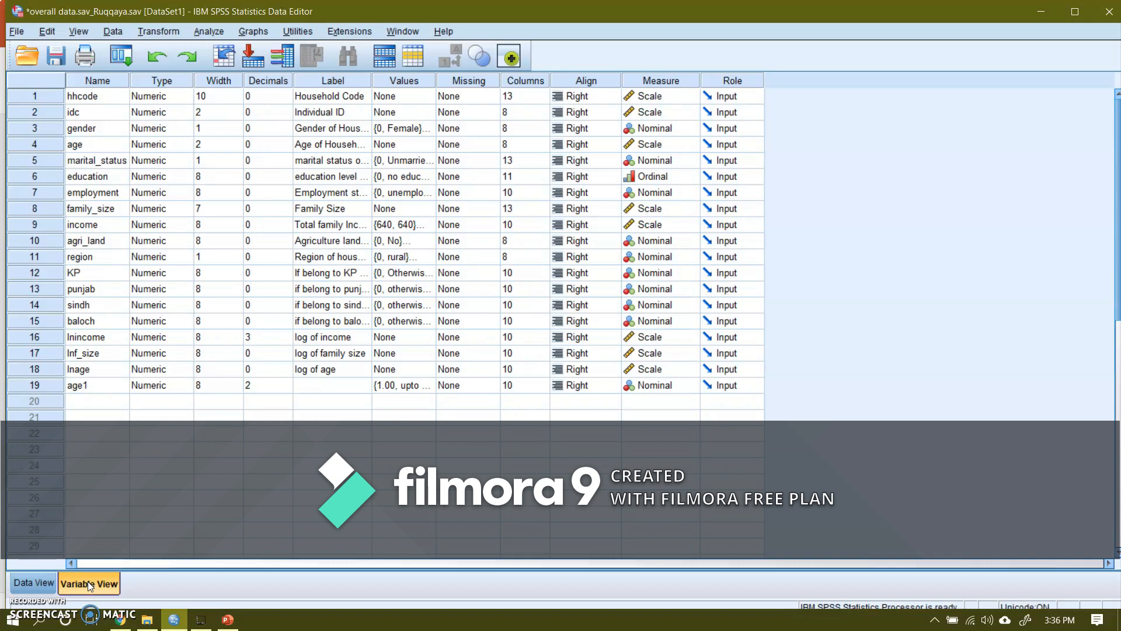
{"action": "left_click", "coordinate": [34, 583]}
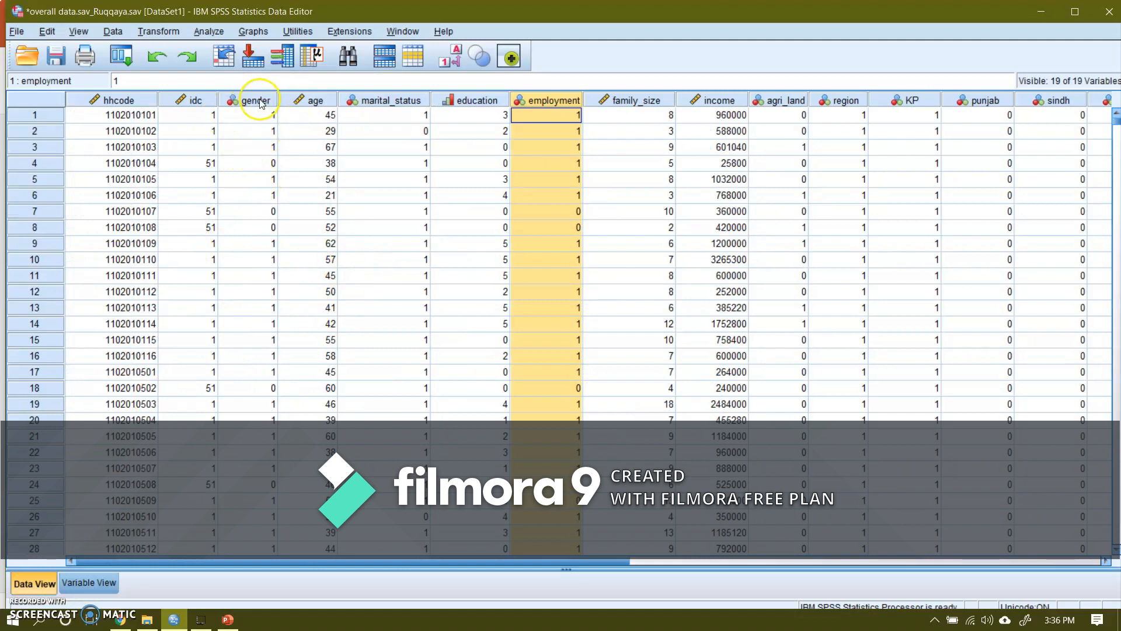
{"action": "mouse_move", "coordinate": [255, 106]}
- Open Chart Builder, clear the previous chart definition, and use the Simple Bar chart as the starting point
{"action": "left_click", "coordinate": [253, 32]}
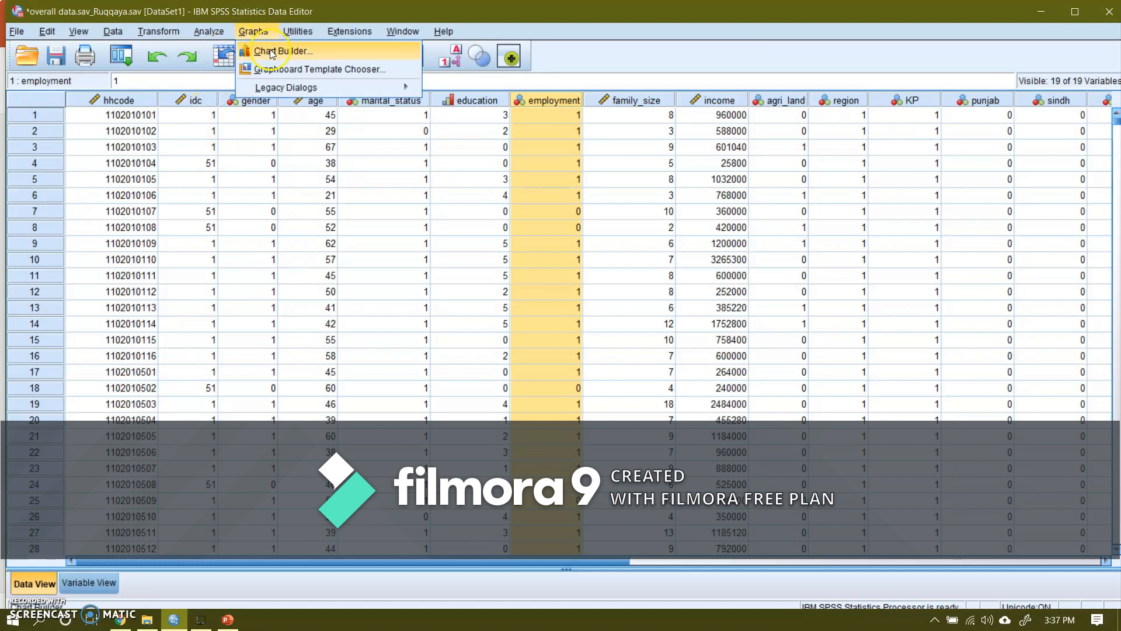
{"action": "left_click", "coordinate": [272, 53]}
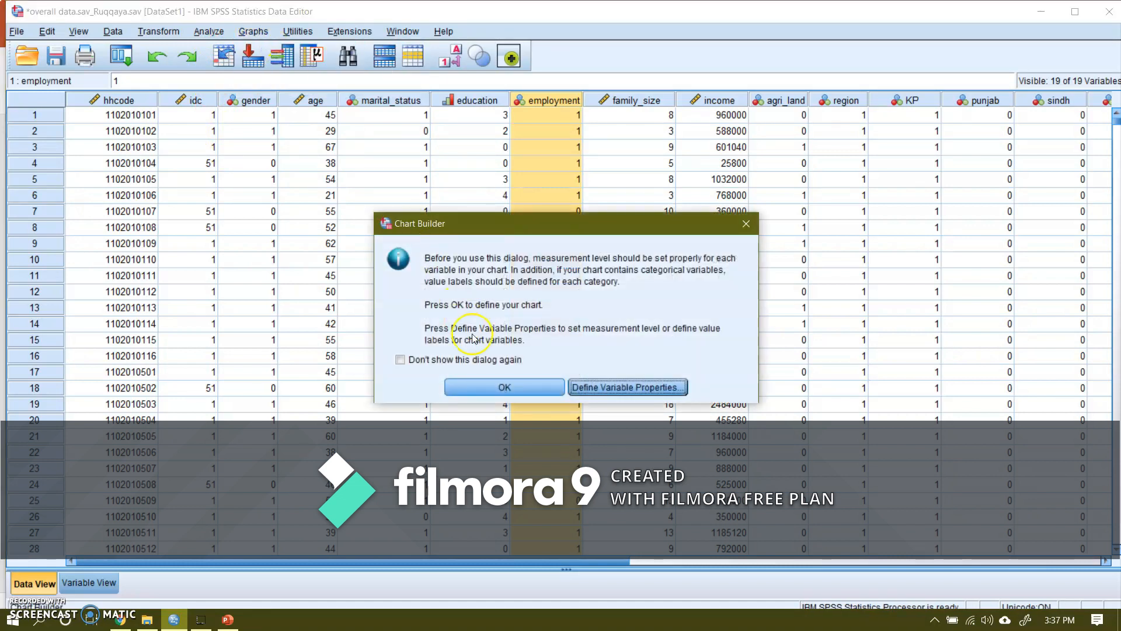
{"action": "left_click", "coordinate": [500, 389]}
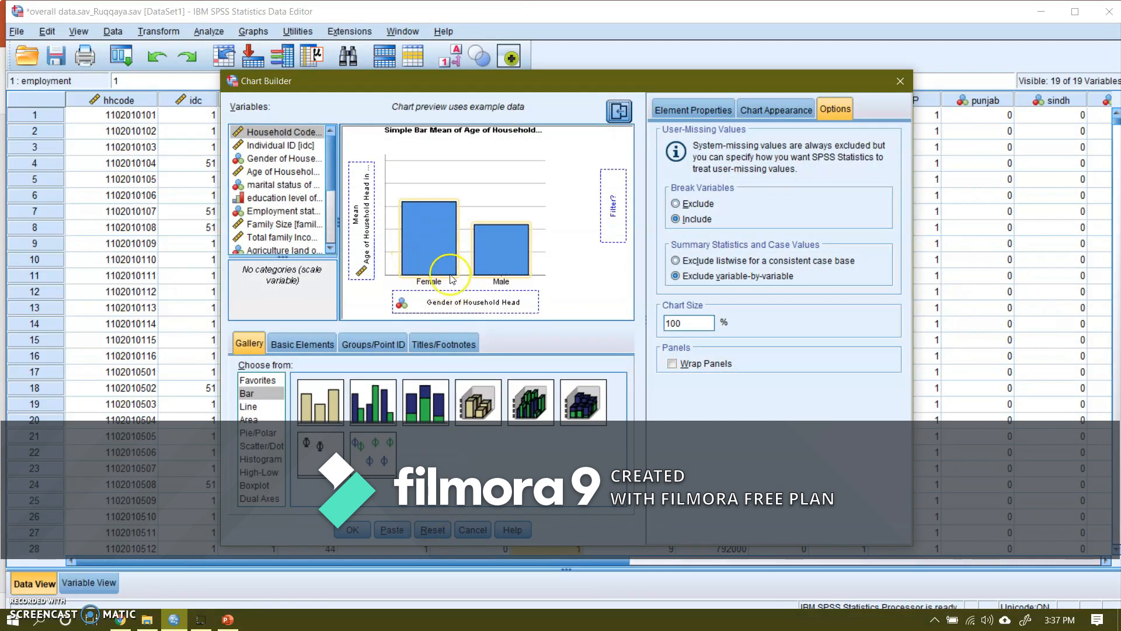
{"action": "left_click", "coordinate": [432, 530]}
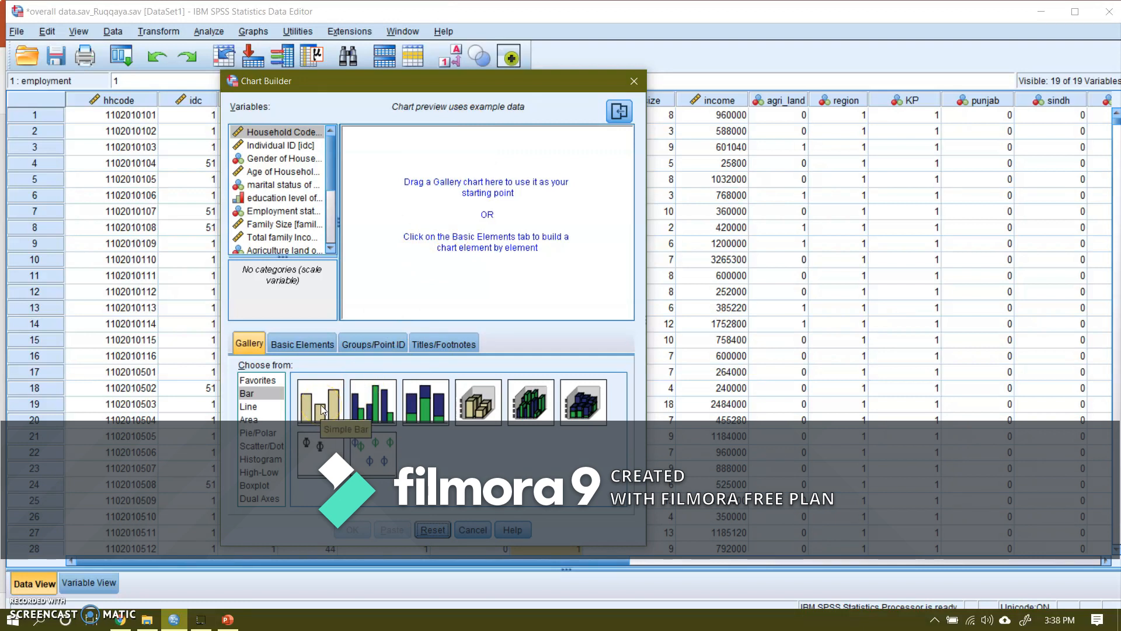
{"action": "left_click_drag", "start_coordinate": [322, 409], "coordinate": [449, 247]}
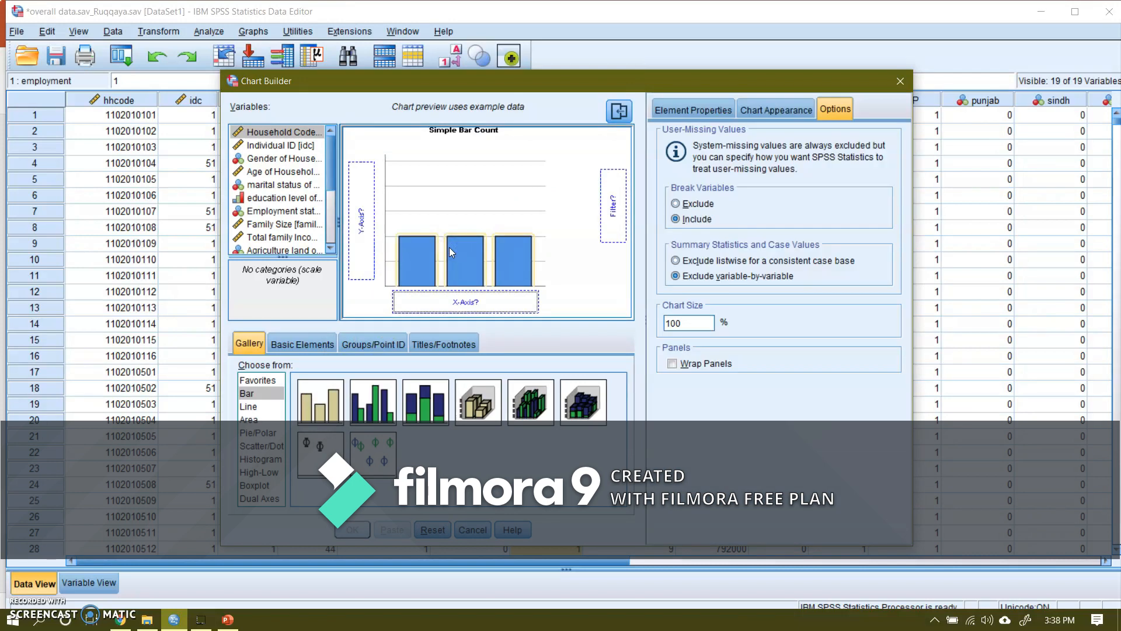
- Plot mean Age of Household Head on the Y-axis against Gender of Household Head on the X-axis, and generate the chart
{"action": "left_click", "coordinate": [367, 274]}
{"action": "left_click", "coordinate": [360, 220]}
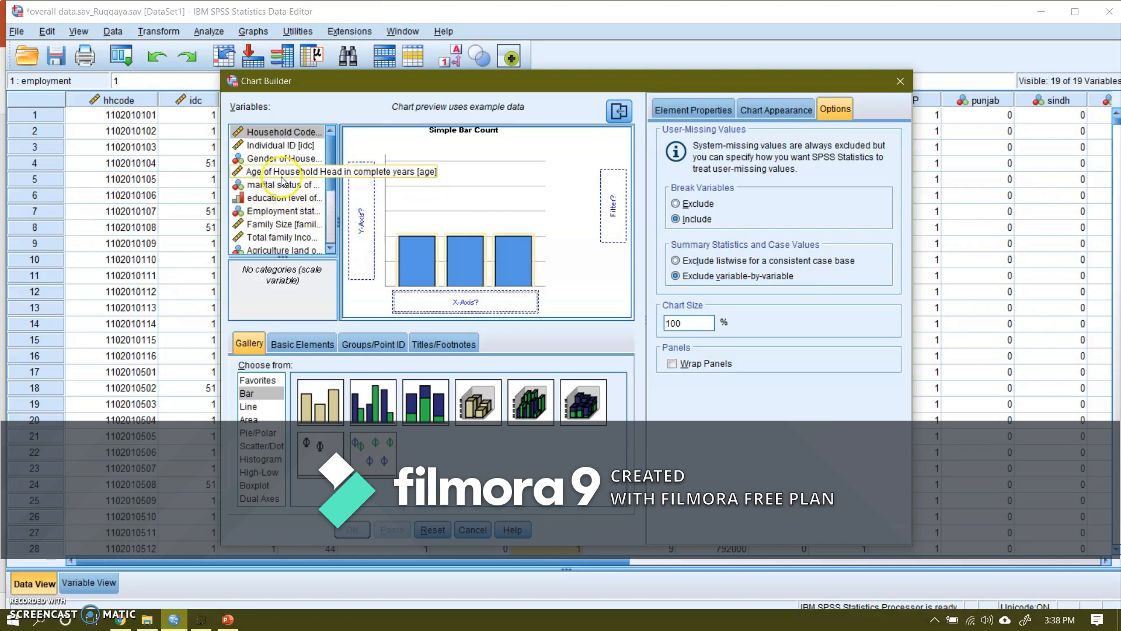
{"action": "left_click_drag", "start_coordinate": [280, 172], "coordinate": [358, 182]}
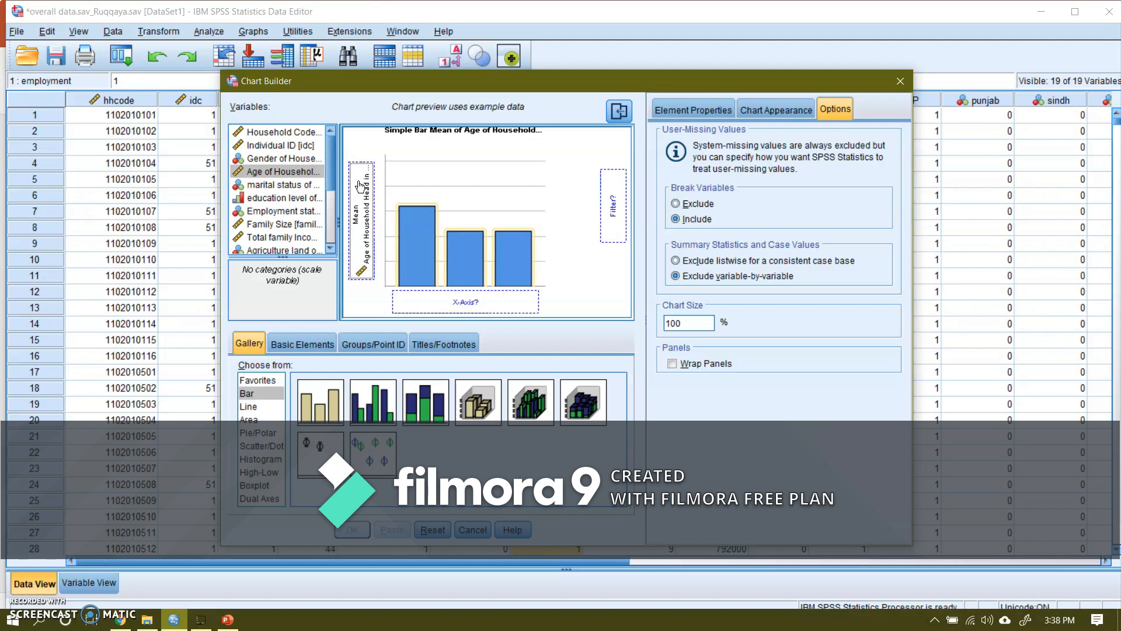
{"action": "left_click", "coordinate": [278, 173]}
{"action": "left_click_drag", "start_coordinate": [281, 158], "coordinate": [415, 296]}
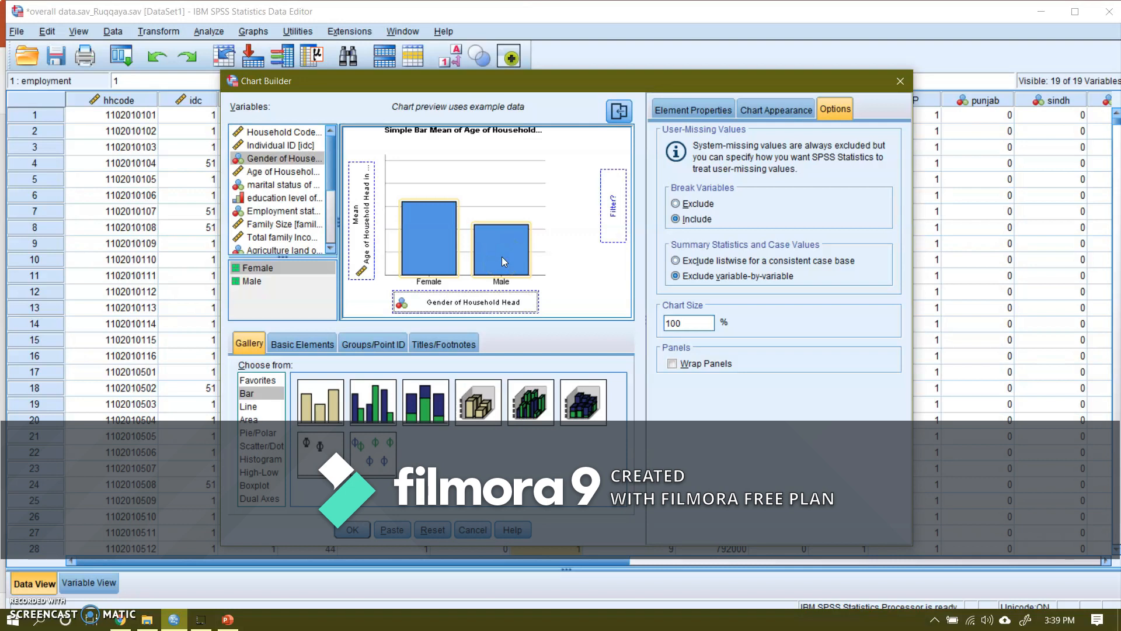
{"action": "left_click", "coordinate": [352, 529]}
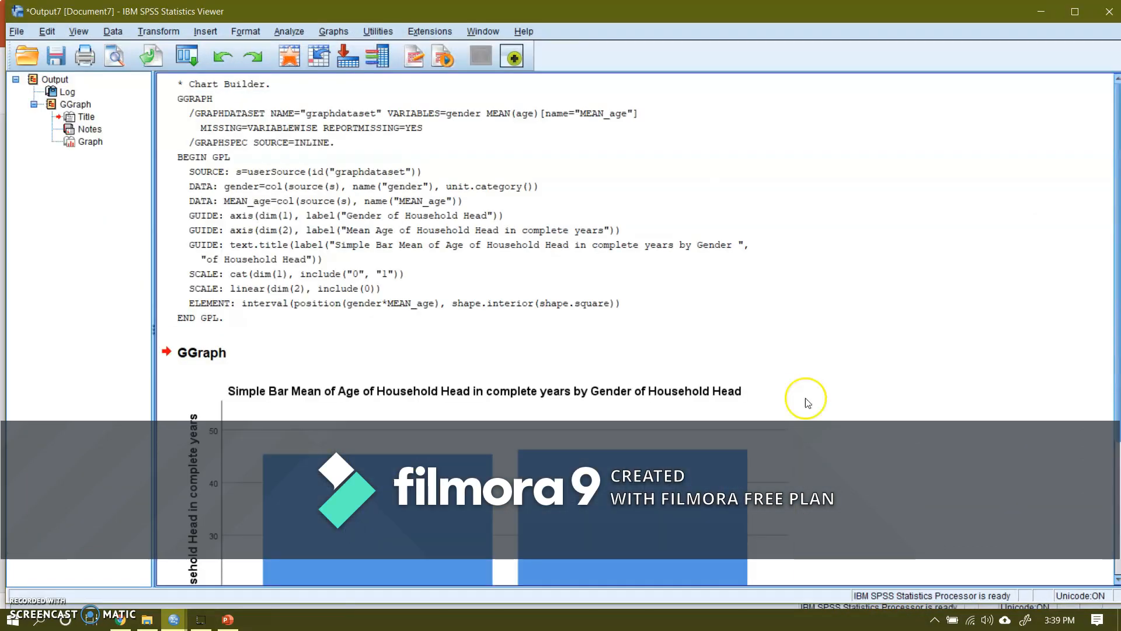
- Open the generated bar chart for editing and show data labels on its bars
{"action": "left_click", "coordinate": [1116, 379]}
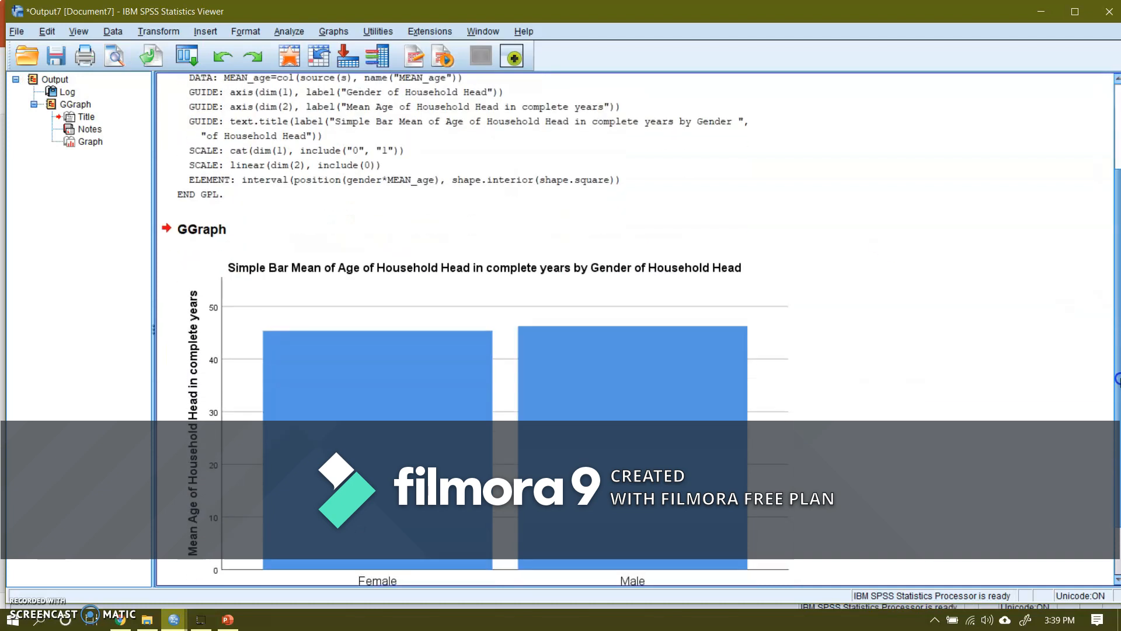
{"action": "left_click_drag", "start_coordinate": [1117, 378], "coordinate": [1117, 453]}
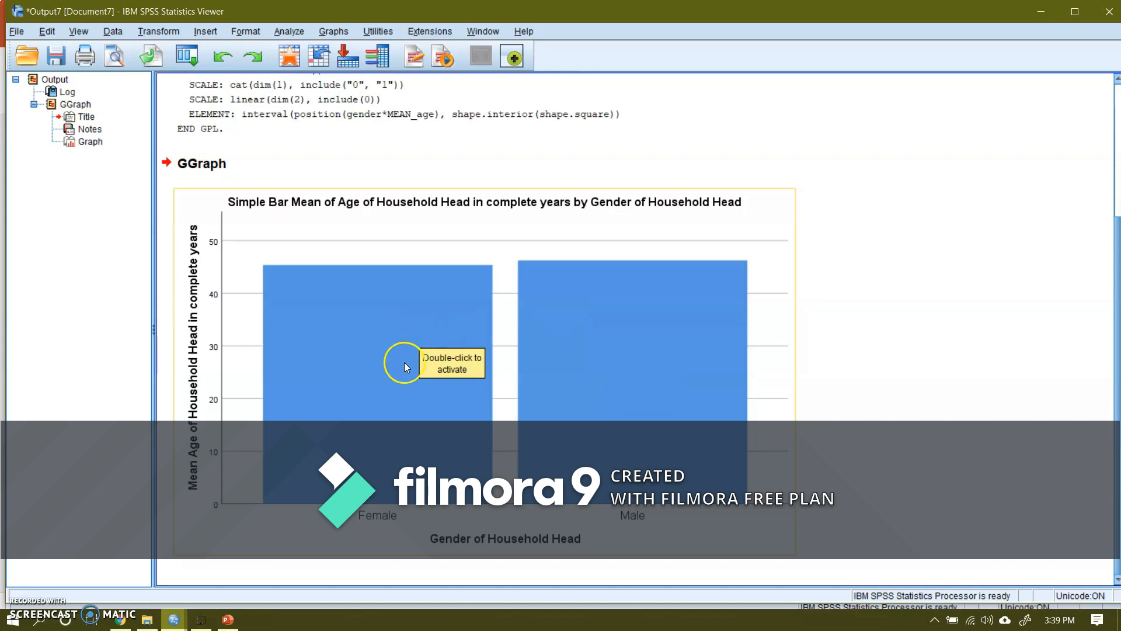
{"action": "double_click", "coordinate": [382, 338]}
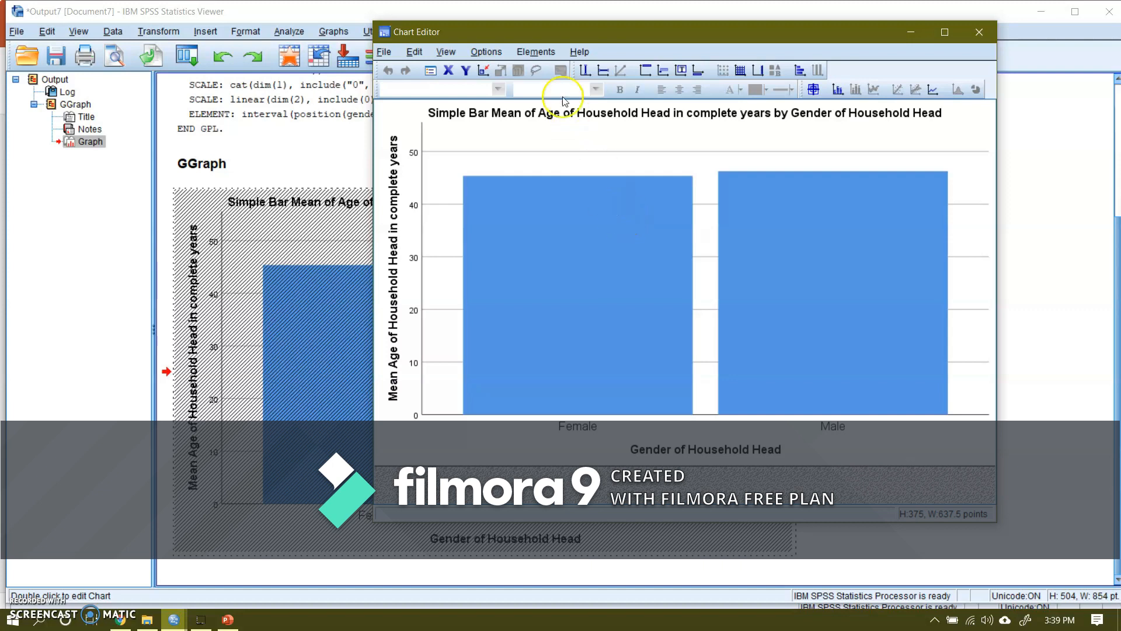
{"action": "left_click", "coordinate": [518, 56]}
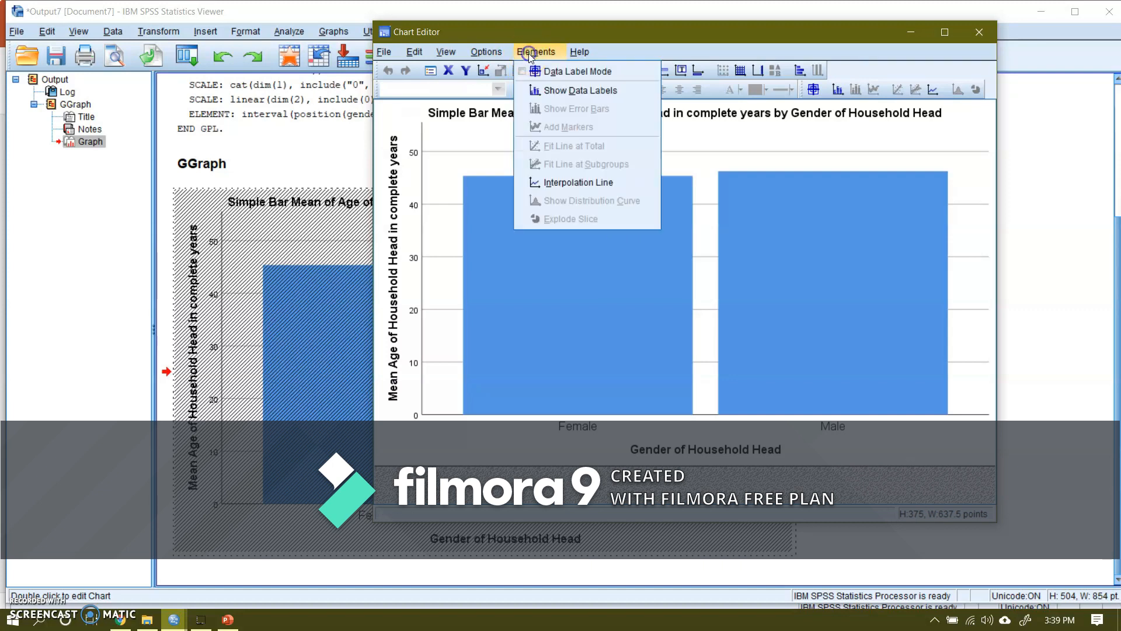
{"action": "left_click", "coordinate": [555, 91]}
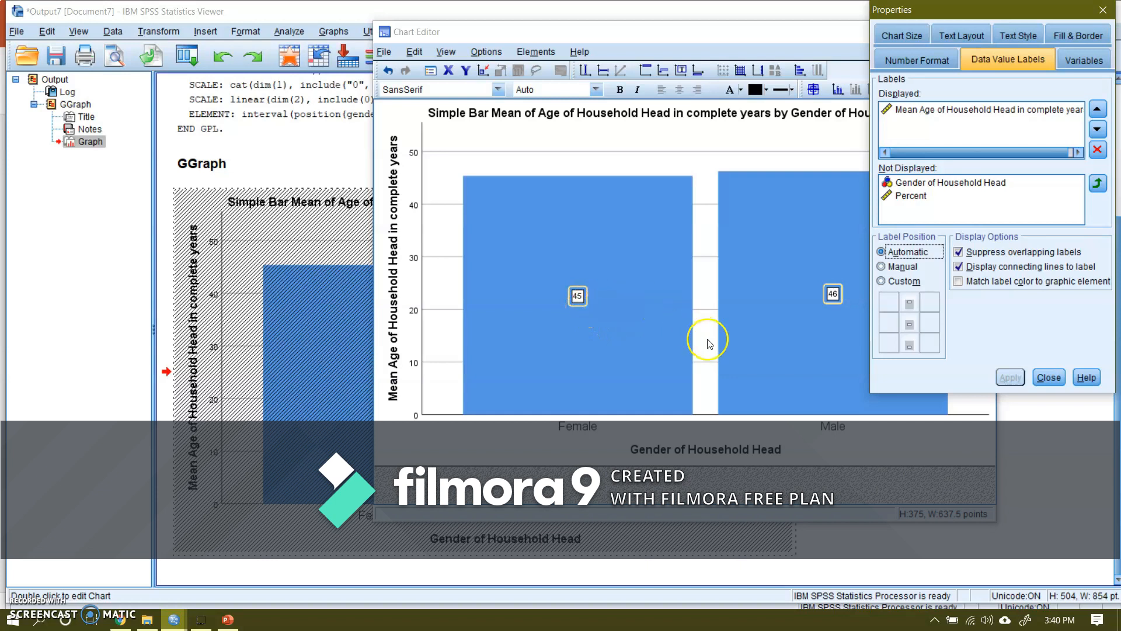
- Switch the data label position to Custom and apply the Above Center placement
{"action": "left_click", "coordinate": [881, 281]}
{"action": "left_click", "coordinate": [909, 324]}
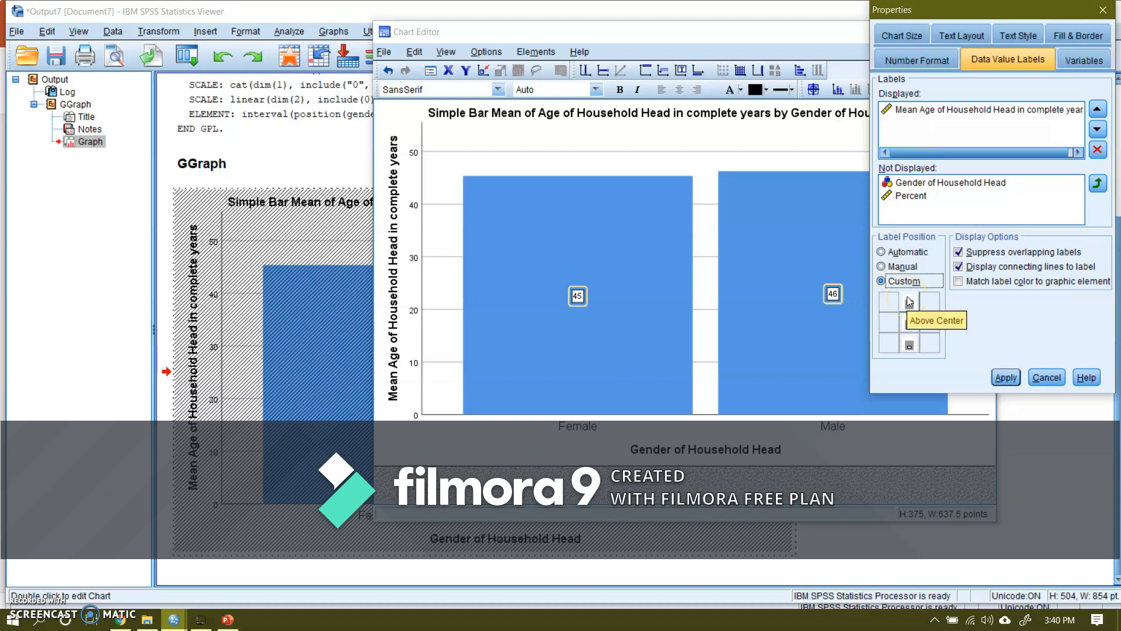
{"action": "left_click", "coordinate": [908, 302]}
{"action": "left_click", "coordinate": [889, 323]}
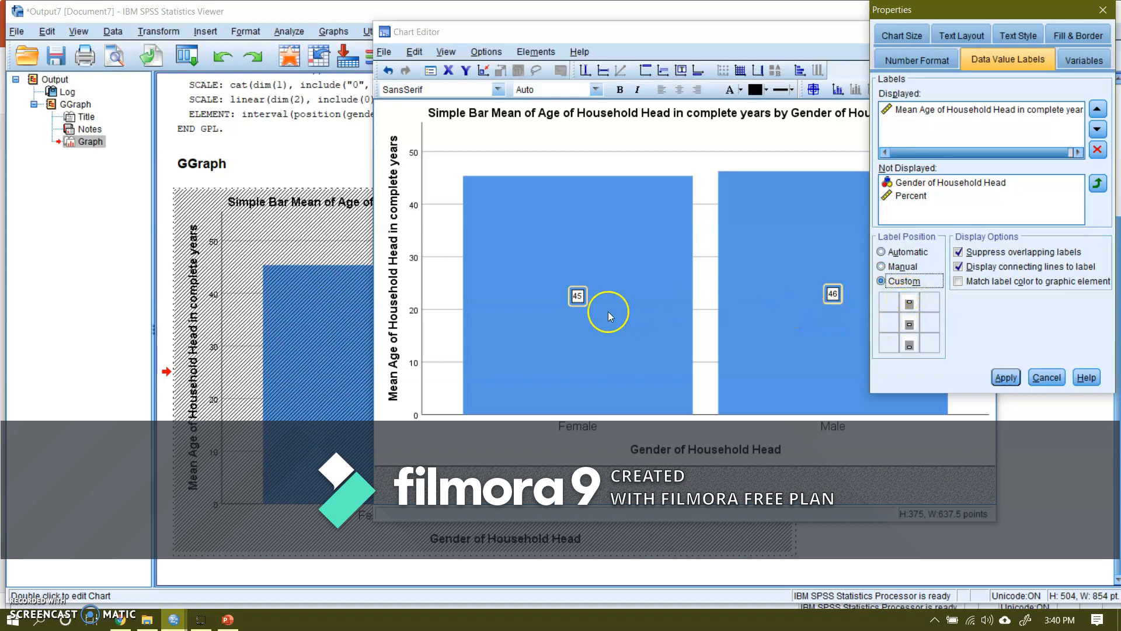
{"action": "left_click", "coordinate": [910, 327]}
{"action": "left_click", "coordinate": [909, 303]}
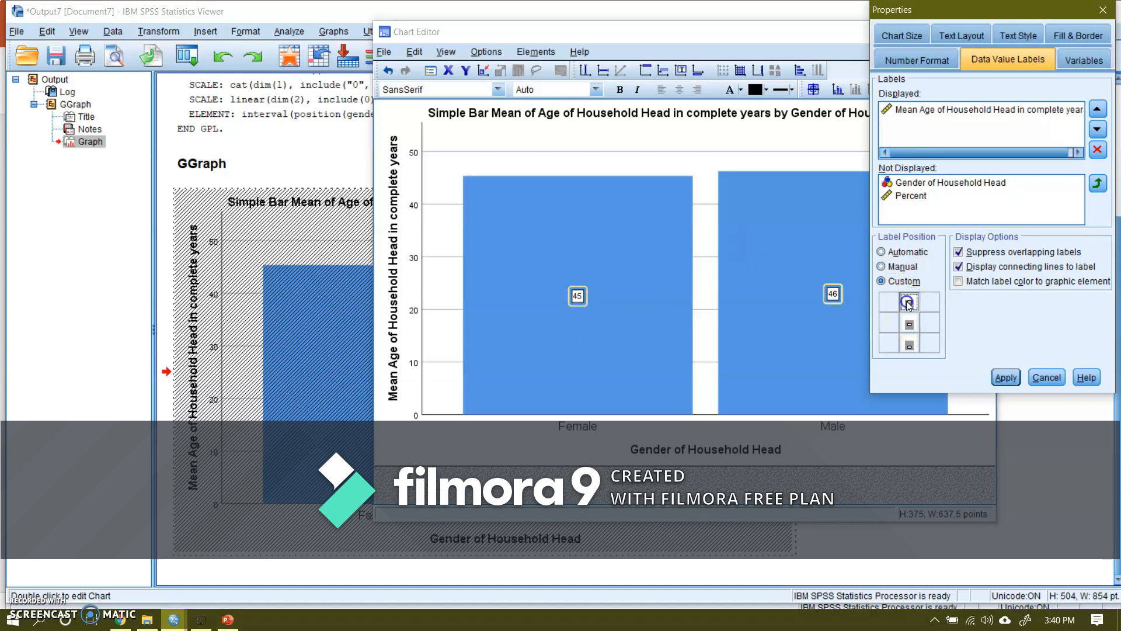
{"action": "left_click", "coordinate": [1003, 379]}
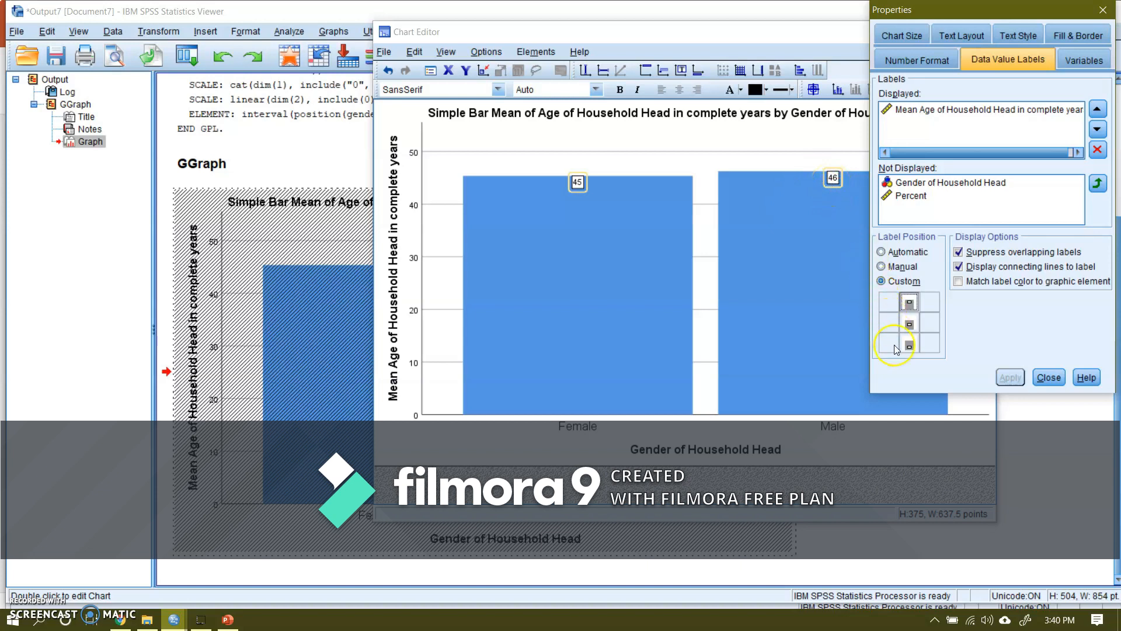
- Try placing the data labels at the bottom of the bars and at their middle
{"action": "left_click", "coordinate": [908, 345]}
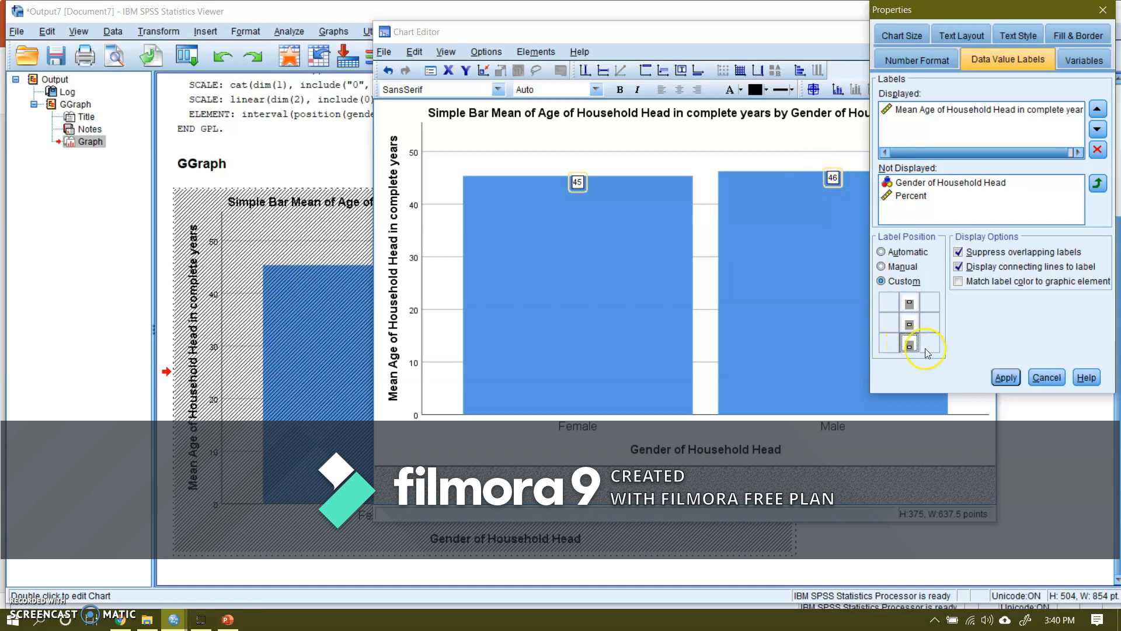
{"action": "left_click", "coordinate": [1005, 377]}
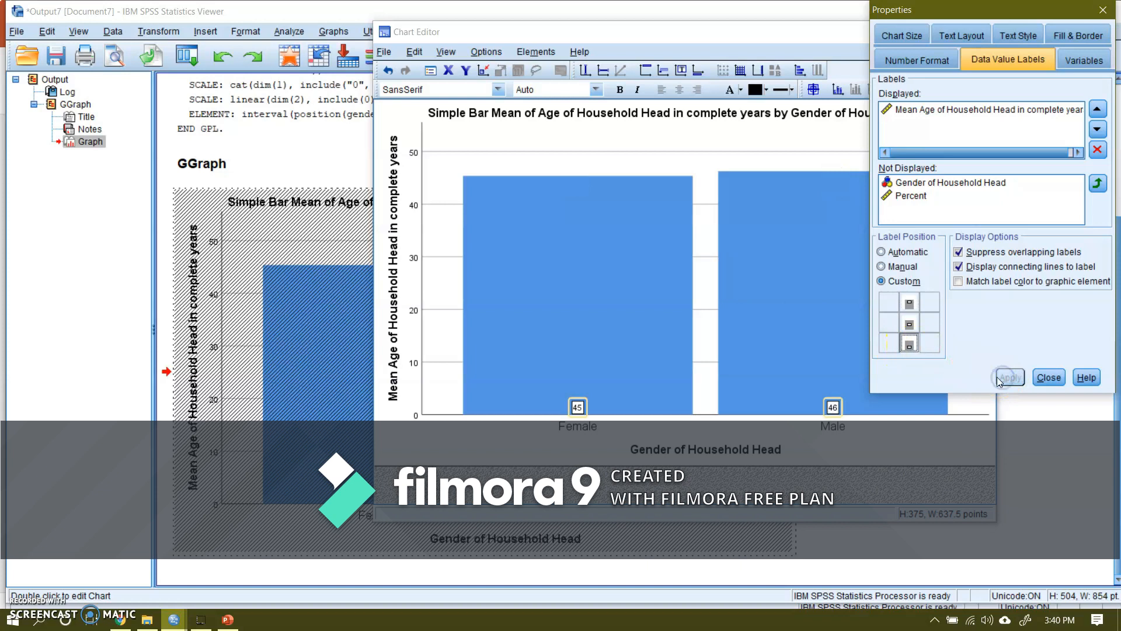
{"action": "left_click", "coordinate": [909, 323]}
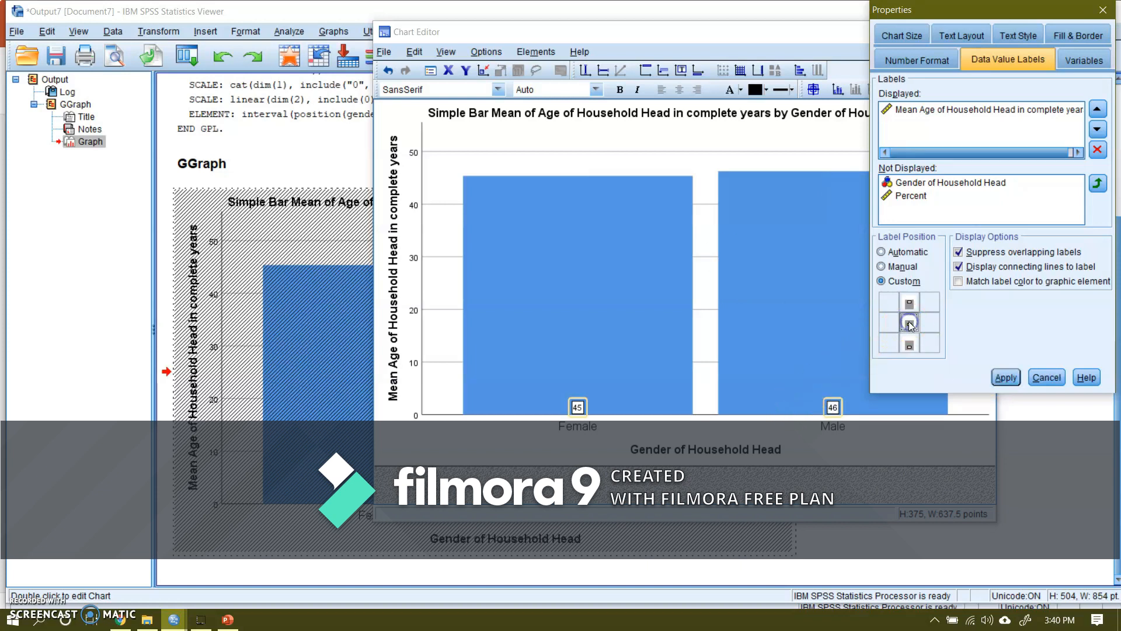
{"action": "left_click", "coordinate": [1005, 377]}
{"action": "left_click", "coordinate": [737, 316]}
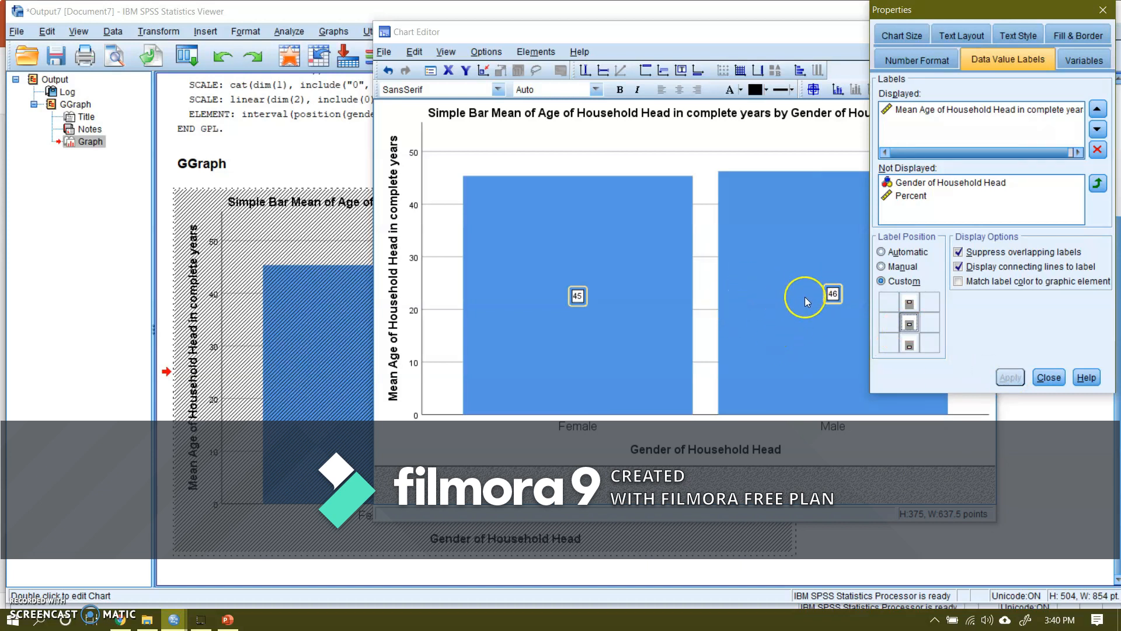
- Apply the Above Center position to the data labels again, and close the label properties and the Chart Editor
{"action": "left_click", "coordinate": [909, 302]}
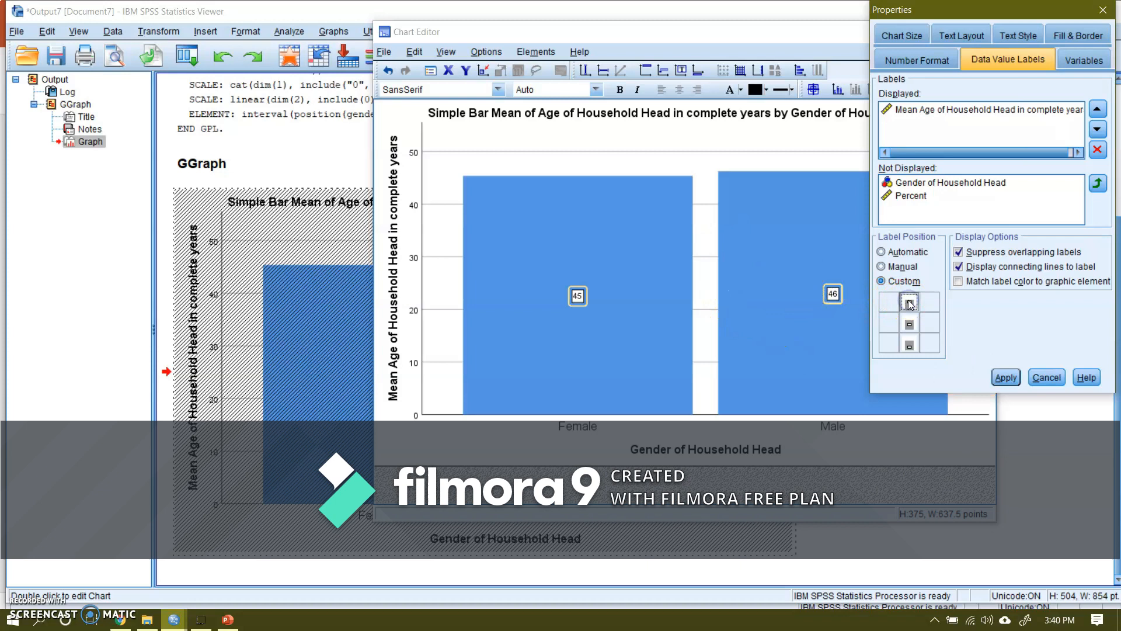
{"action": "left_click", "coordinate": [1007, 378]}
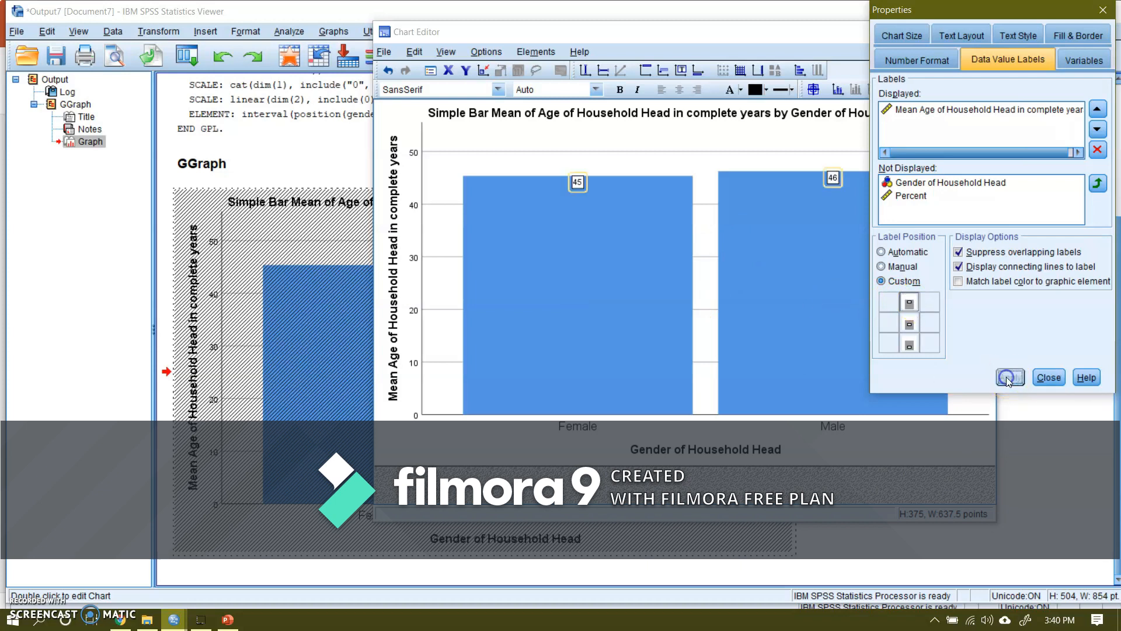
{"action": "left_click", "coordinate": [1049, 377]}
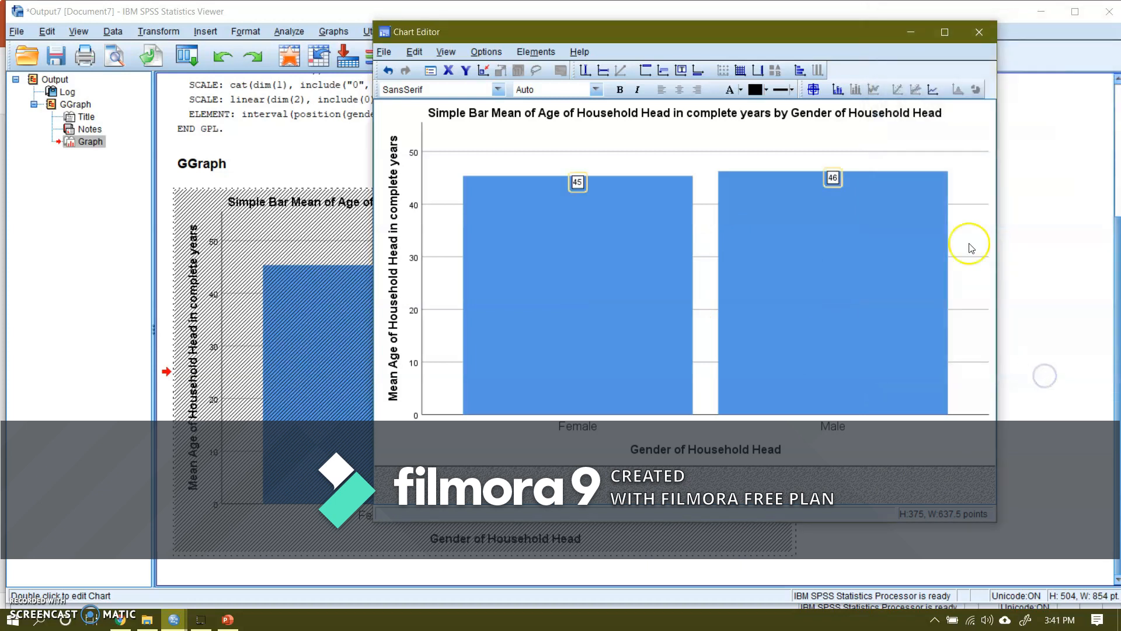
{"action": "left_click", "coordinate": [982, 30]}
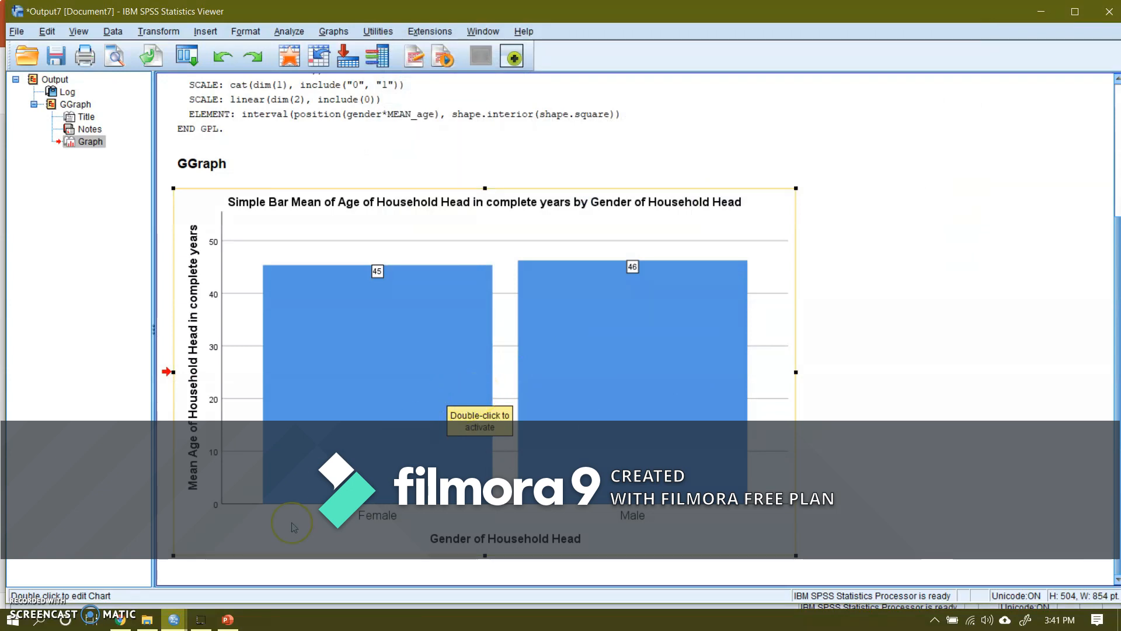
- Return to the dataset, reopen Chart Builder, clear its previous settings, and place a new Simple Bar chart in the preview
{"action": "mouse_move", "coordinate": [180, 618]}
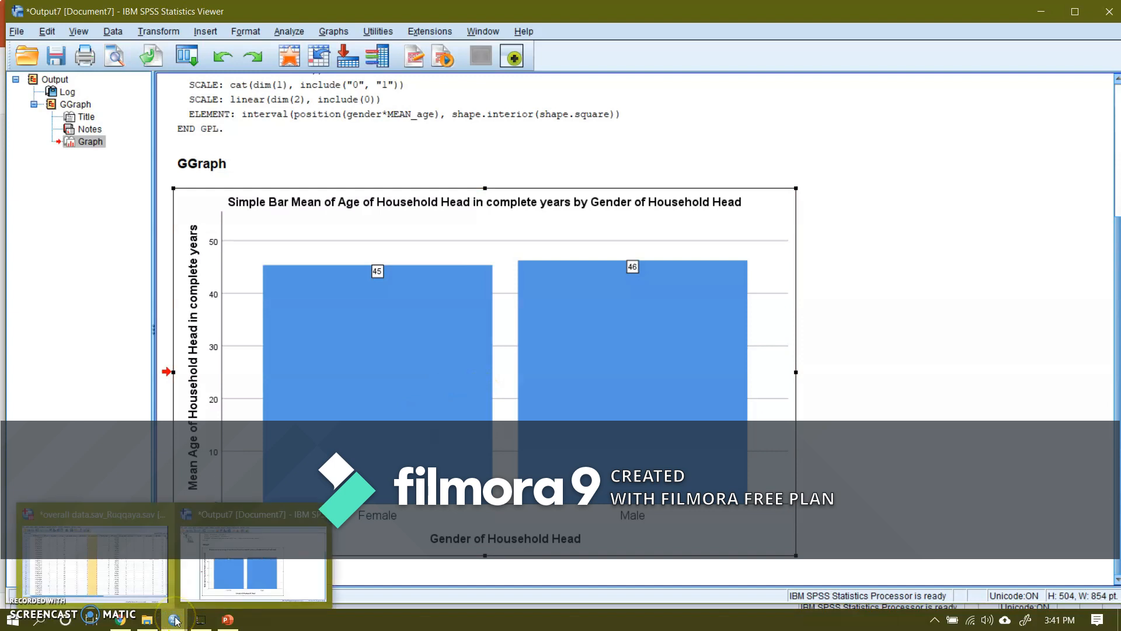
{"action": "left_click", "coordinate": [146, 565]}
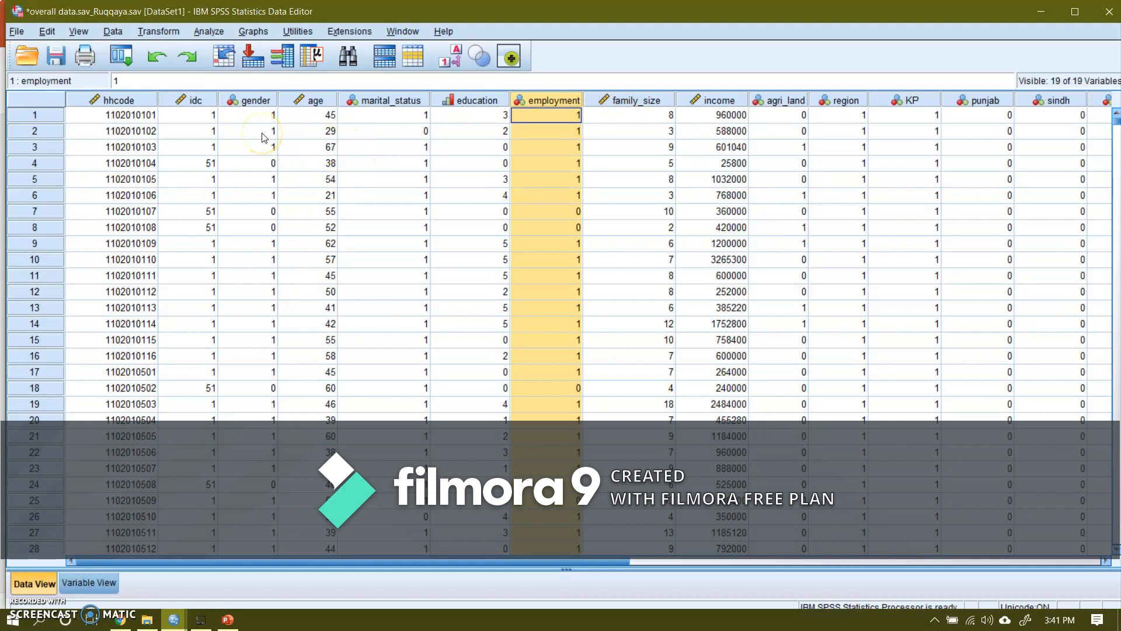
{"action": "left_click", "coordinate": [253, 31]}
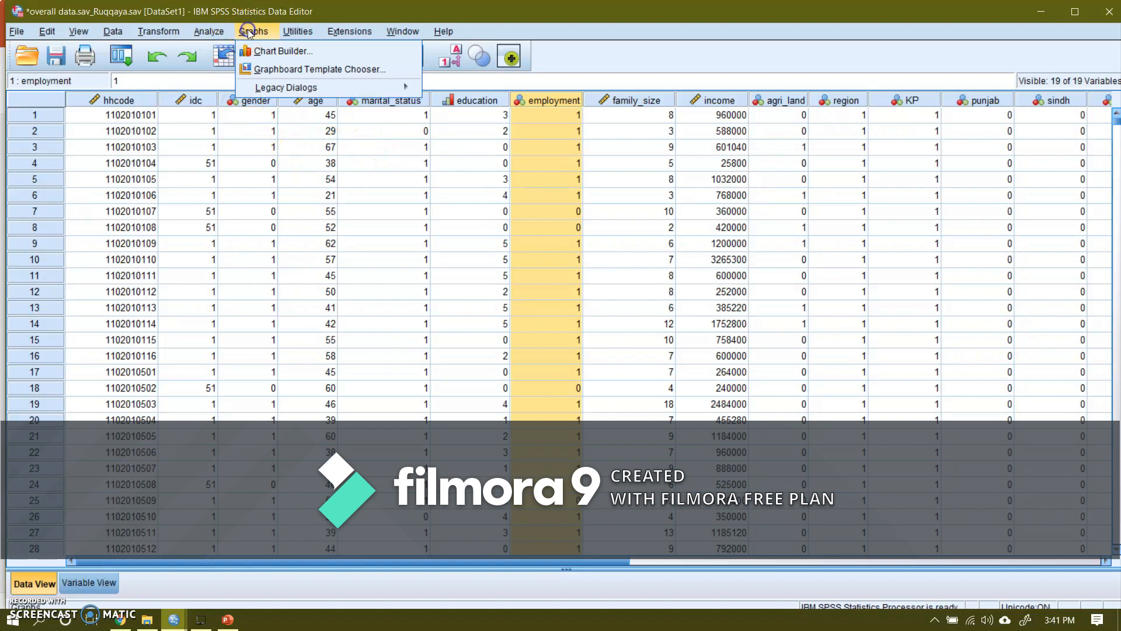
{"action": "left_click", "coordinate": [271, 51]}
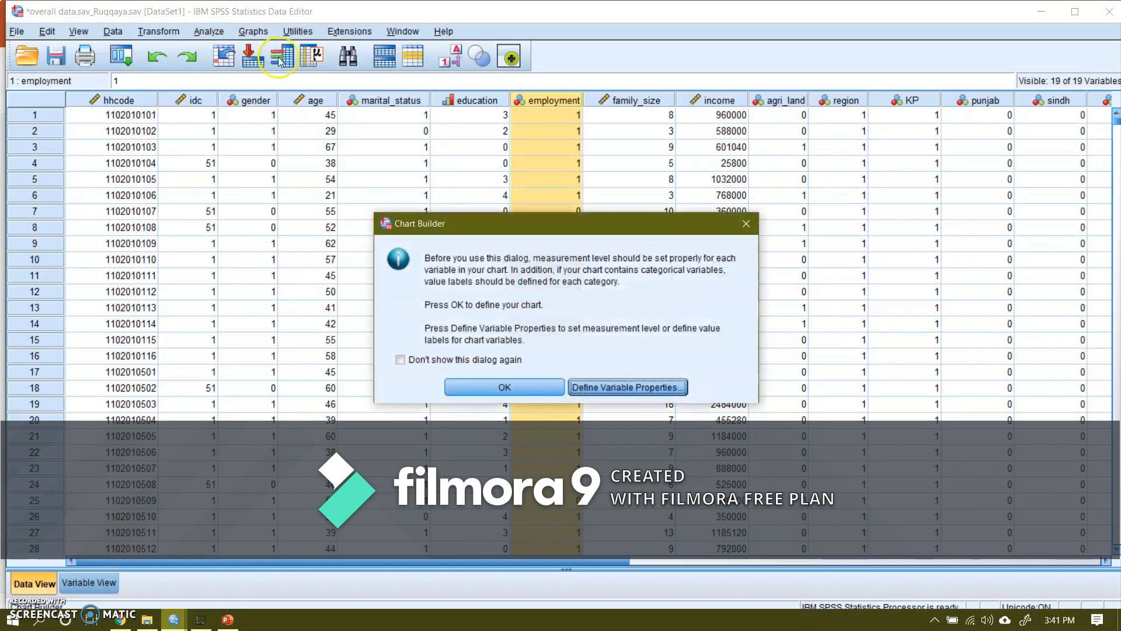
{"action": "left_click", "coordinate": [466, 385]}
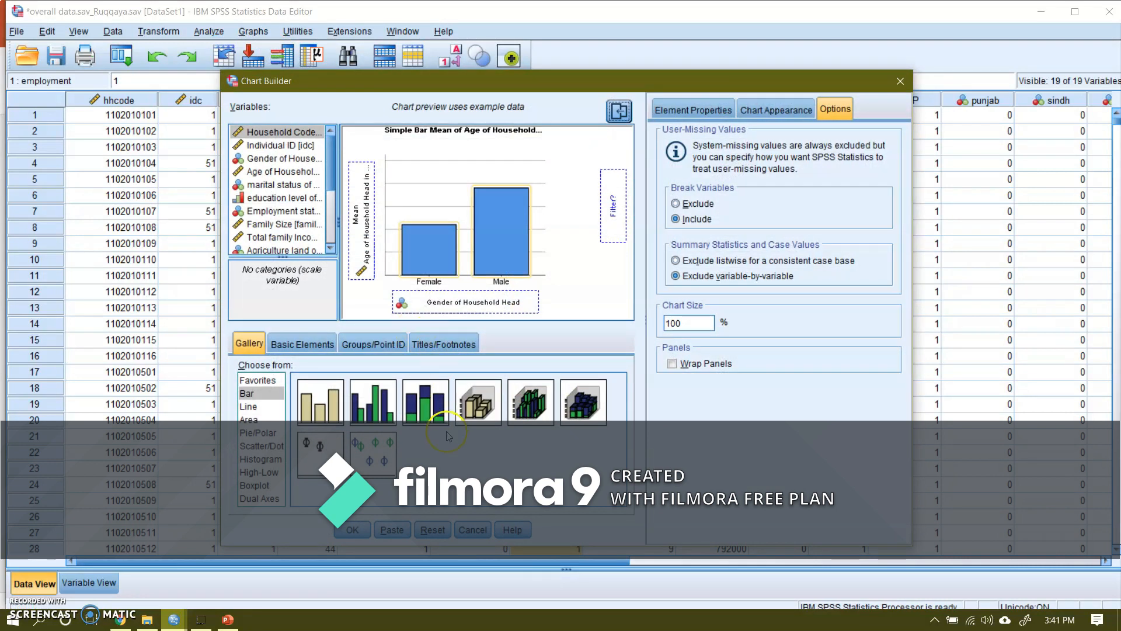
{"action": "left_click", "coordinate": [433, 529]}
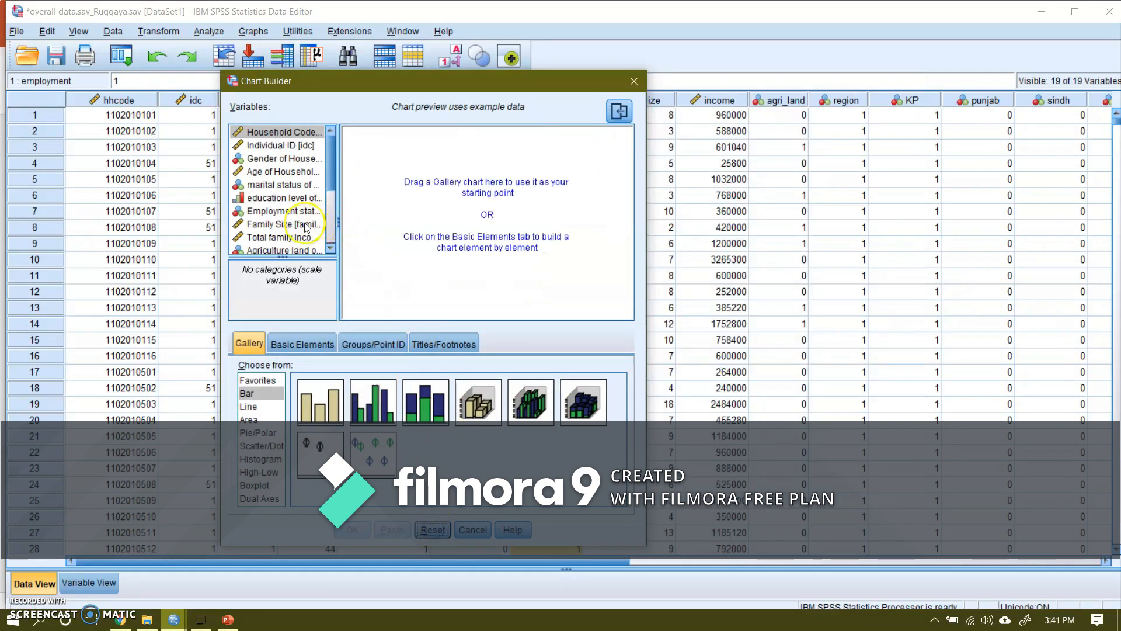
{"action": "left_click", "coordinate": [315, 412]}
{"action": "left_click_drag", "start_coordinate": [314, 412], "coordinate": [396, 264]}
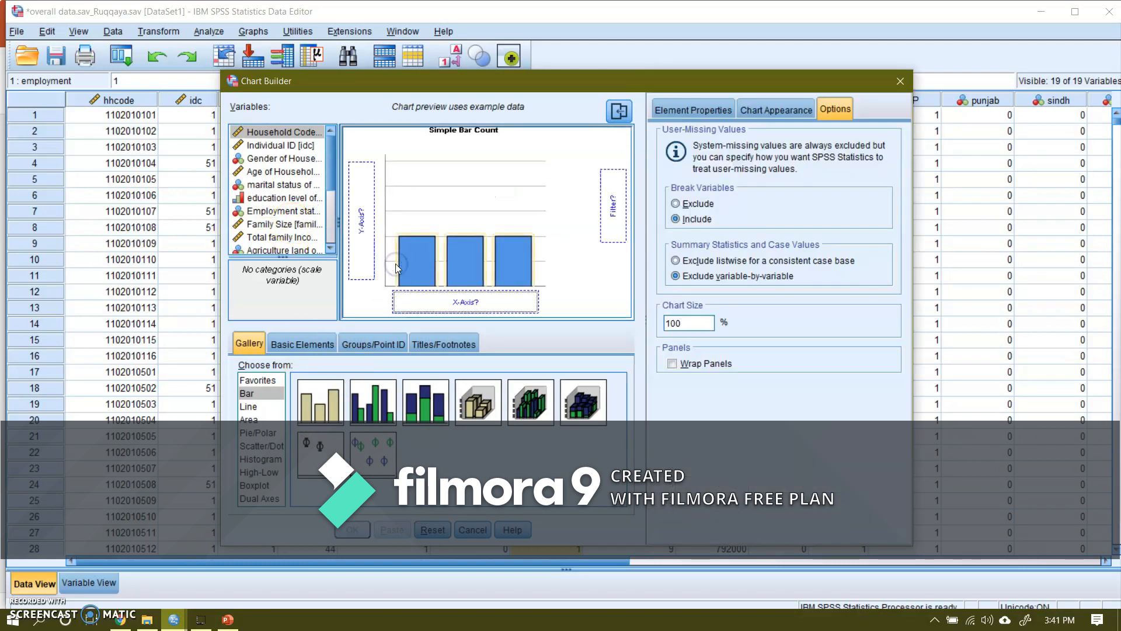
- Assign Family Size to the Y axis and Gender of Household Head to the X axis, and generate the bar chart
{"action": "left_click_drag", "start_coordinate": [286, 225], "coordinate": [354, 222]}
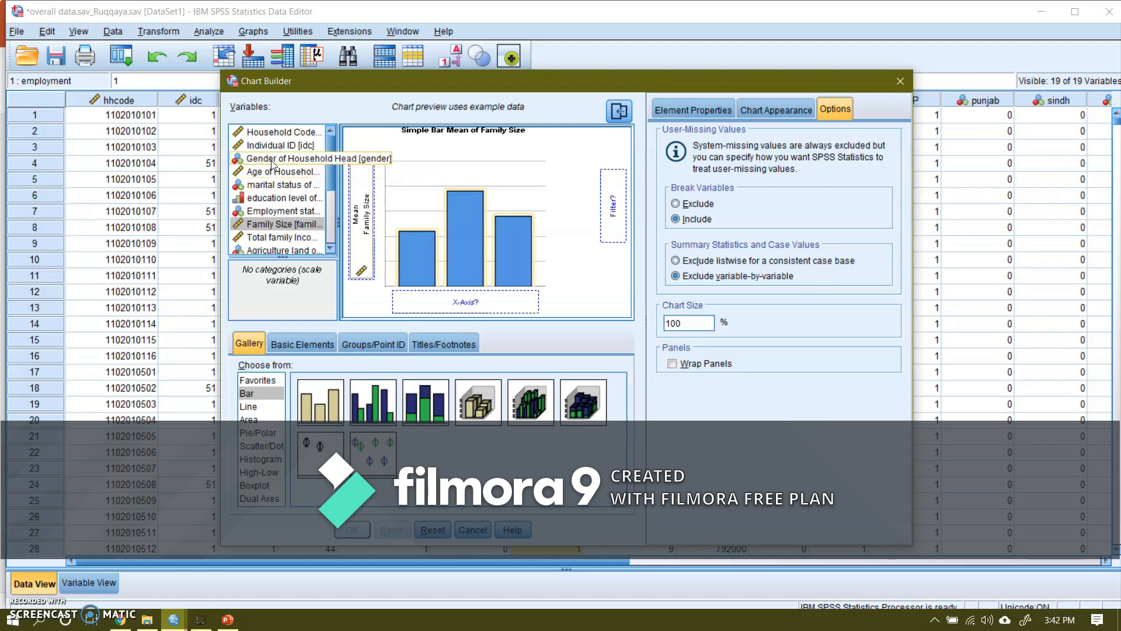
{"action": "left_click_drag", "start_coordinate": [272, 165], "coordinate": [408, 300]}
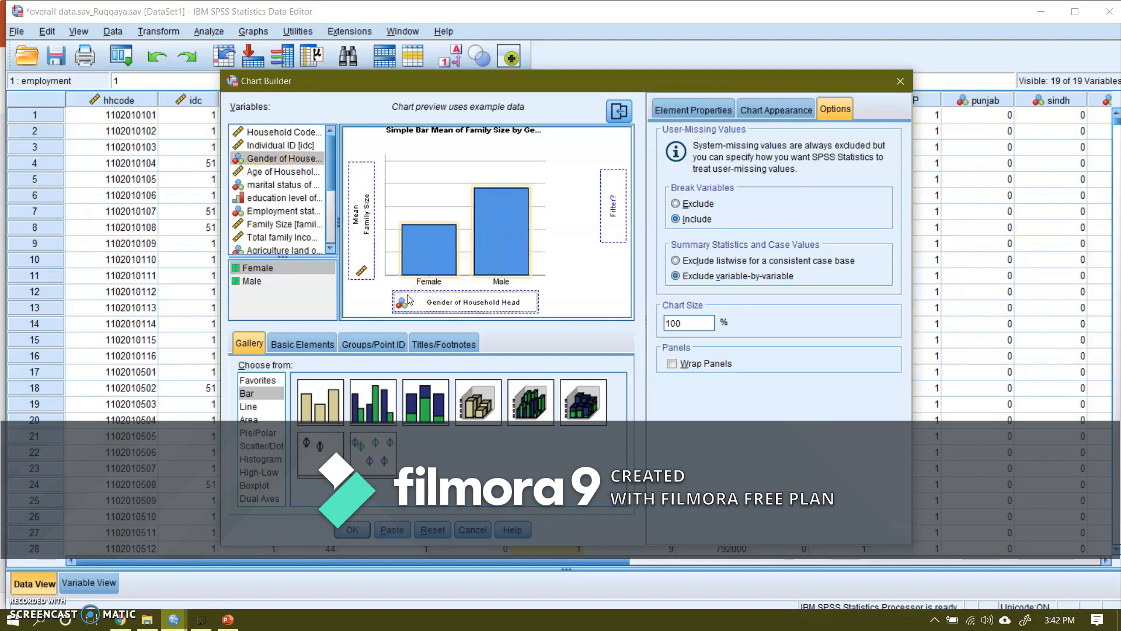
{"action": "left_click", "coordinate": [354, 529]}
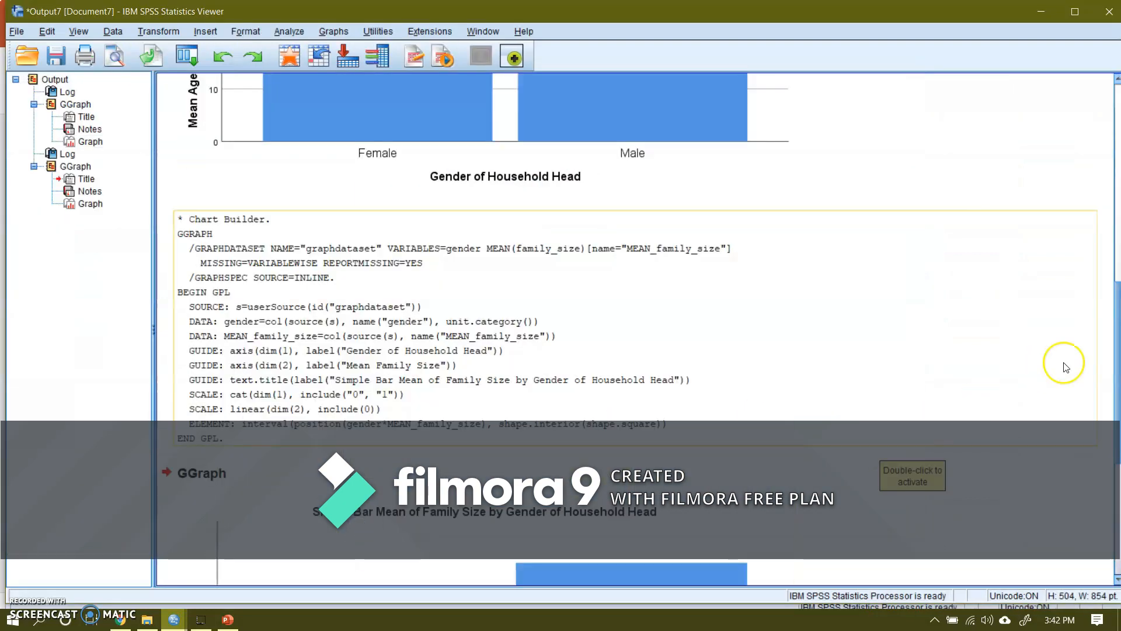
- Open the family size by gender chart in the Chart Editor and show data labels on its bars
{"action": "left_click_drag", "start_coordinate": [1117, 353], "coordinate": [1119, 472]}
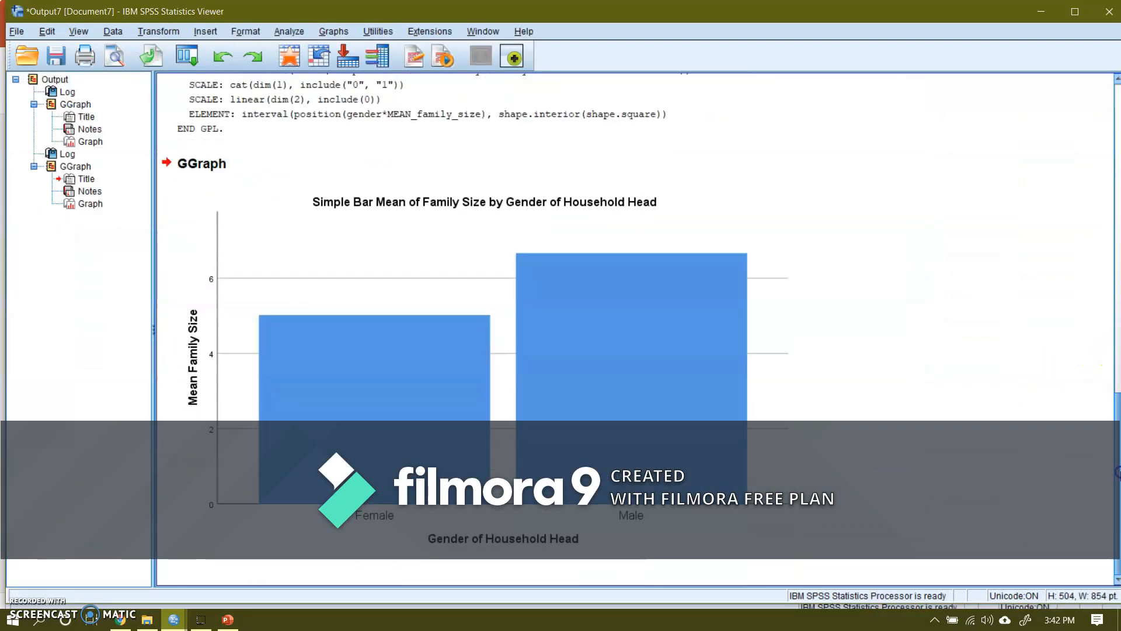
{"action": "left_click", "coordinate": [657, 520]}
{"action": "left_click", "coordinate": [413, 472]}
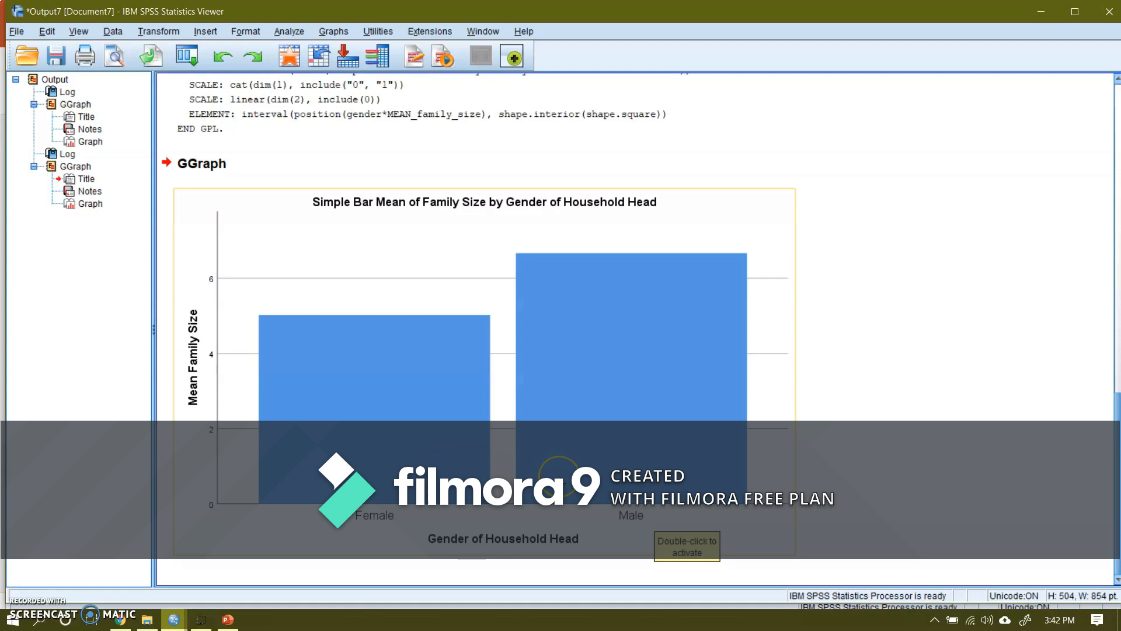
{"action": "left_click", "coordinate": [580, 470]}
{"action": "double_click", "coordinate": [385, 451]}
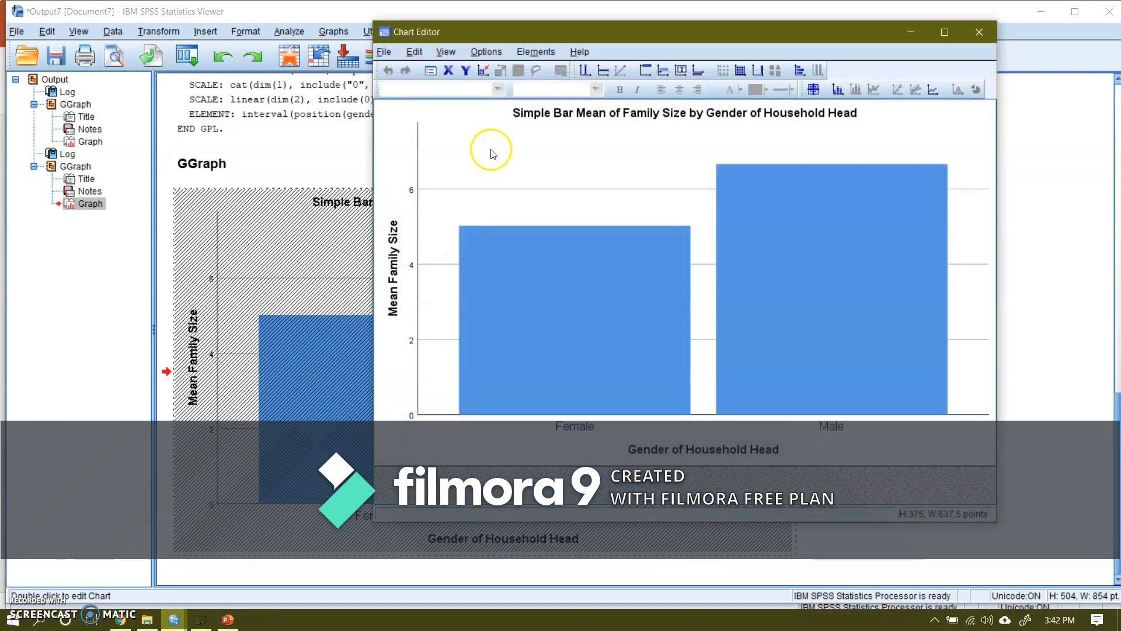
{"action": "left_click", "coordinate": [527, 54]}
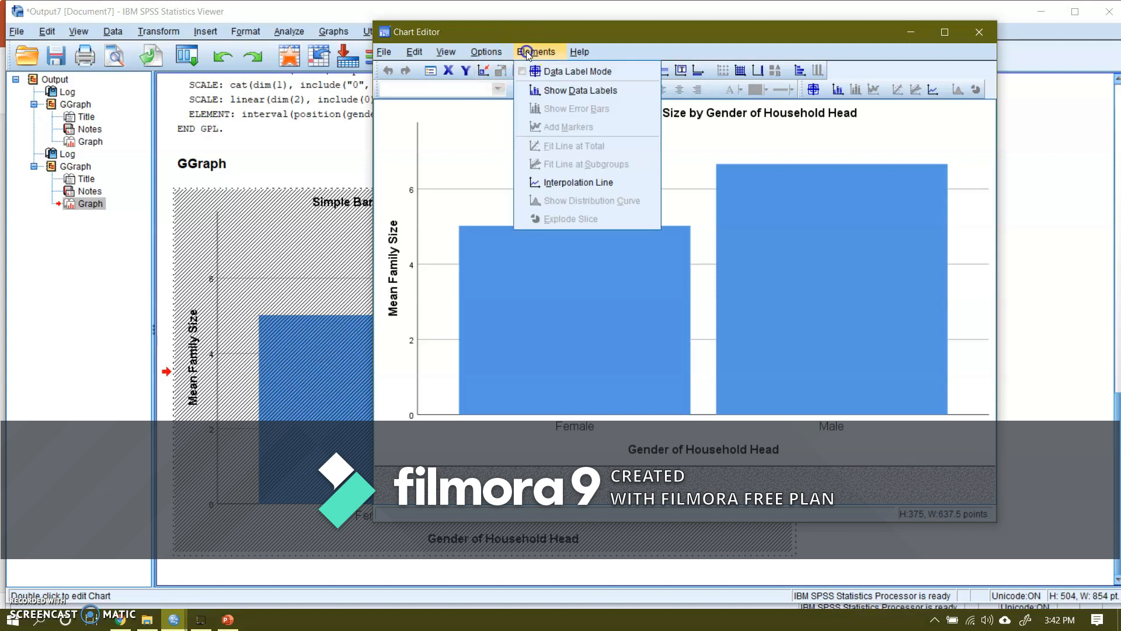
{"action": "left_click", "coordinate": [549, 92]}
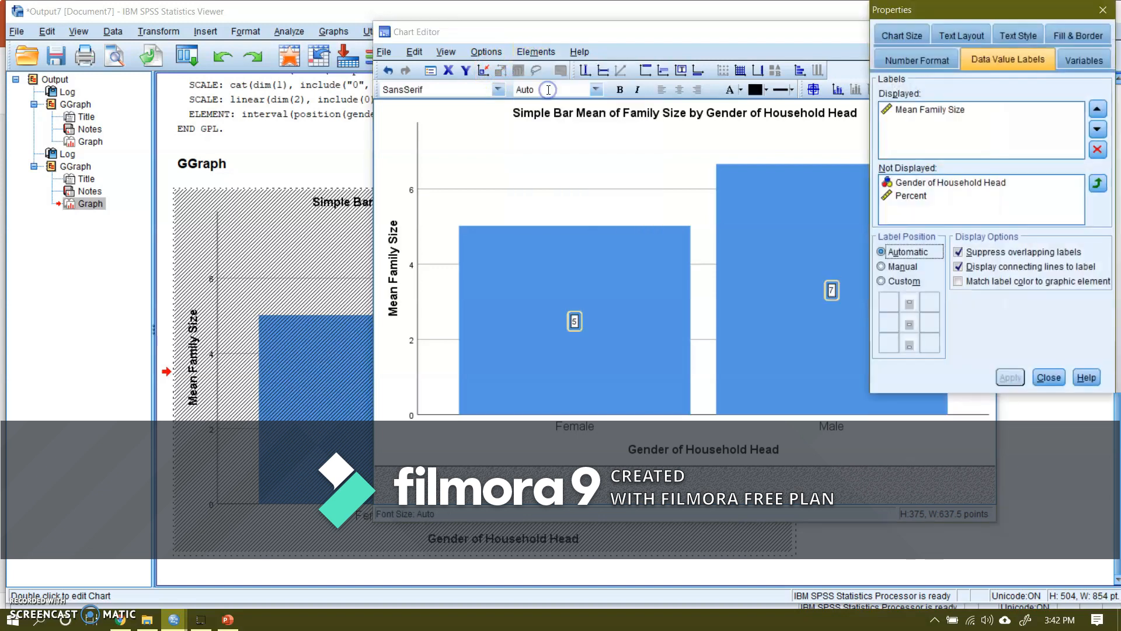
- Set the family size labels to the Custom Above Center position, apply it, and close the label properties and the Chart Editor
{"action": "left_click", "coordinate": [882, 282]}
{"action": "left_click", "coordinate": [909, 303]}
{"action": "left_click", "coordinate": [1004, 377]}
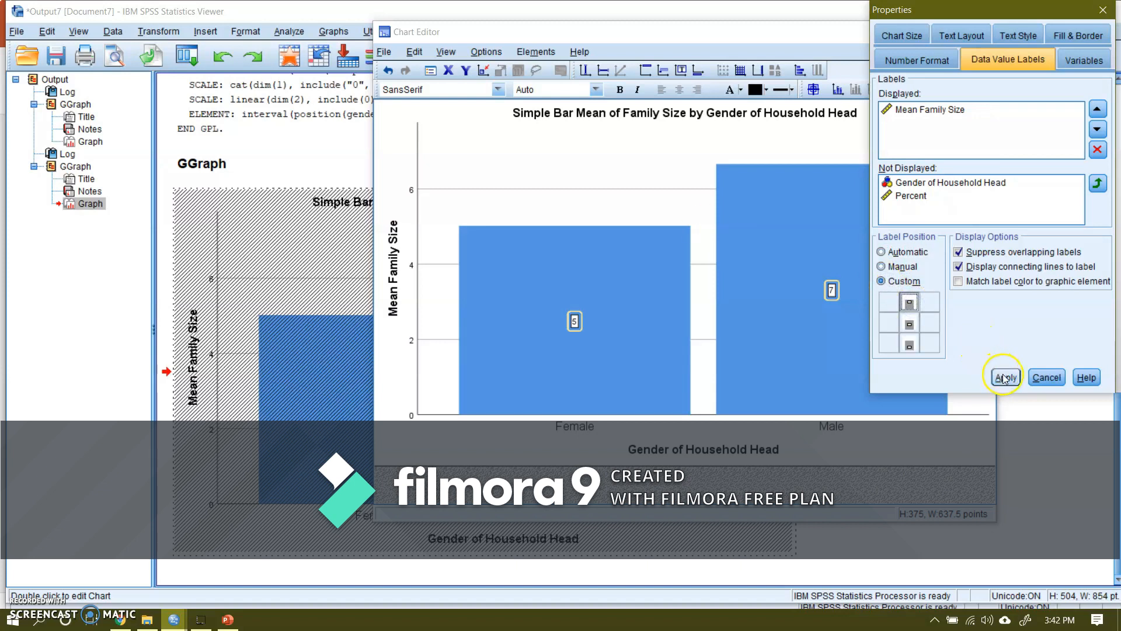
{"action": "left_click", "coordinate": [1047, 377]}
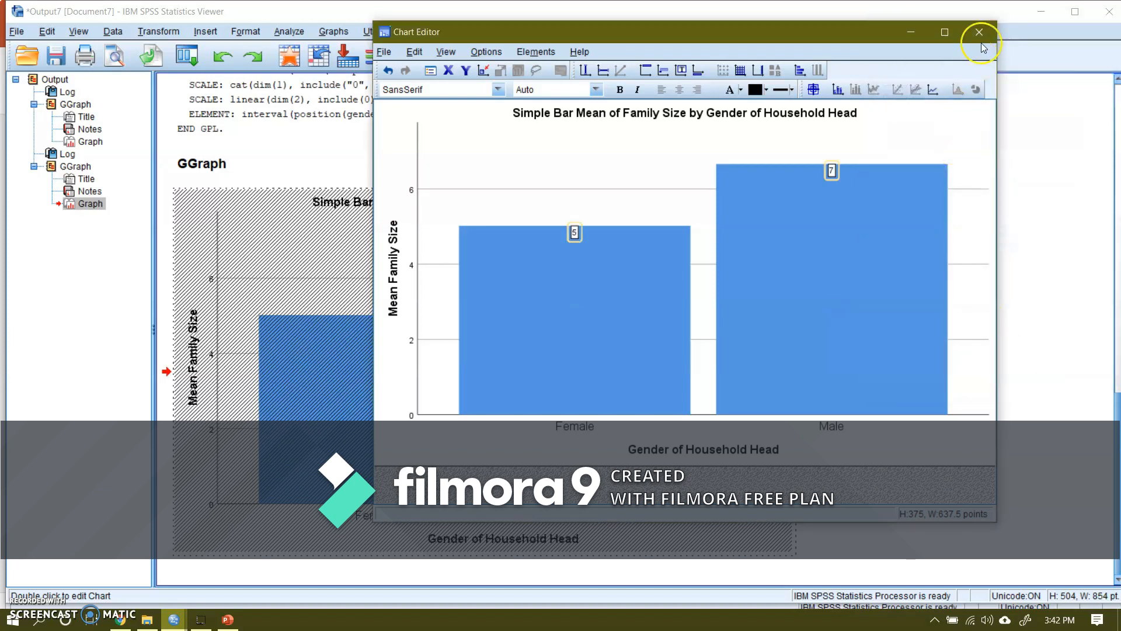
{"action": "left_click", "coordinate": [979, 31]}
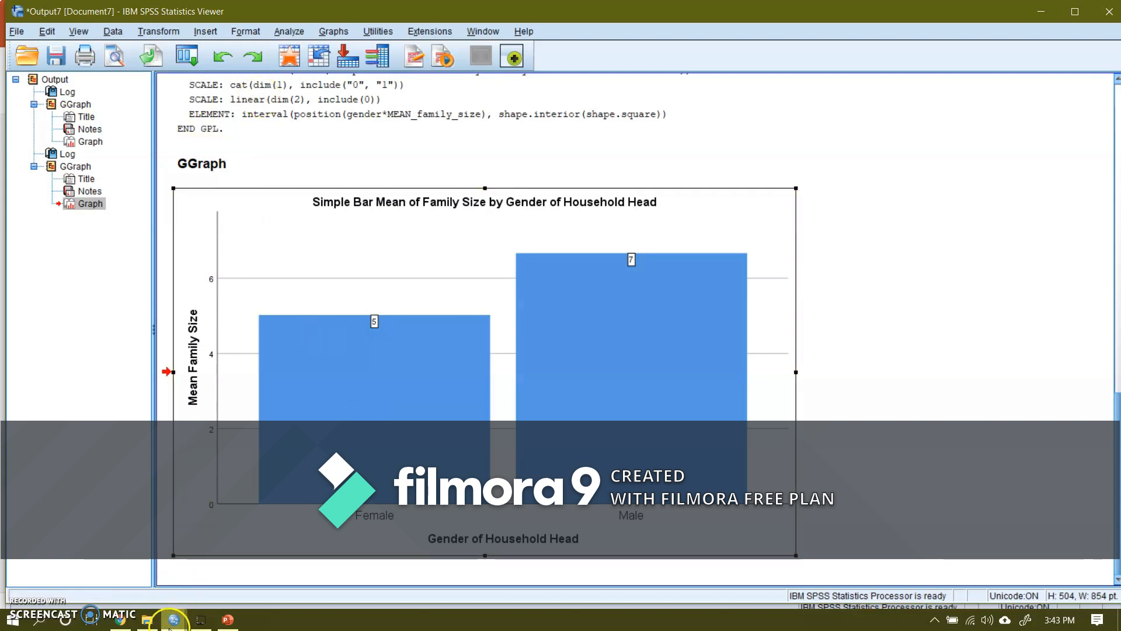
- Go back to the dataset, reset Chart Builder to remove the family size chart, and add a blank Simple Bar chart to the preview
{"action": "mouse_move", "coordinate": [171, 620]}
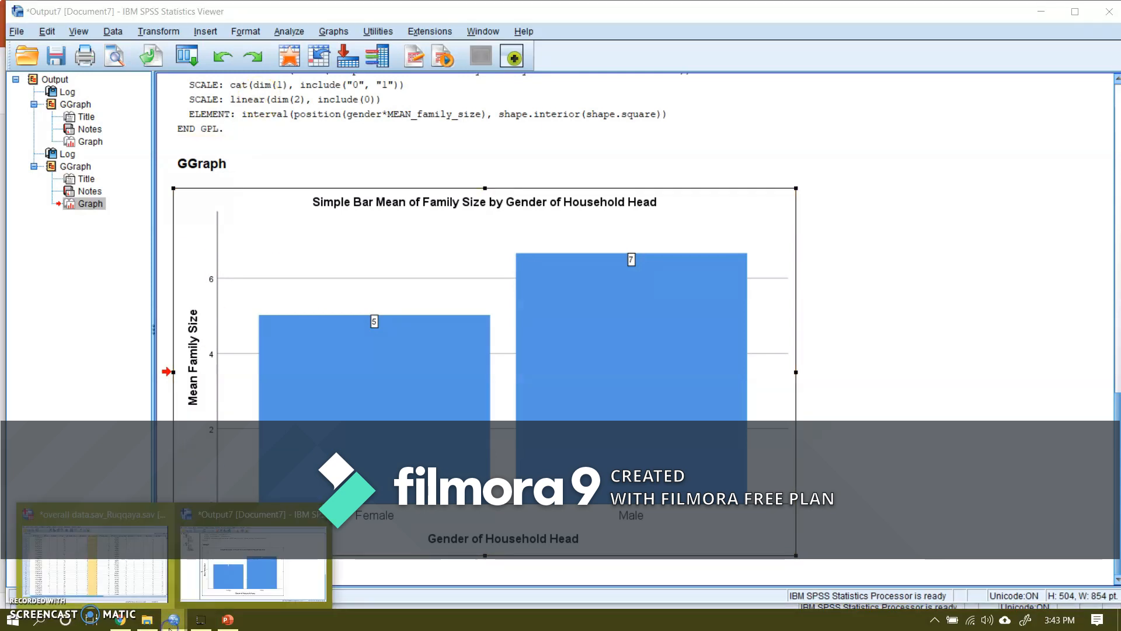
{"action": "left_click", "coordinate": [146, 584]}
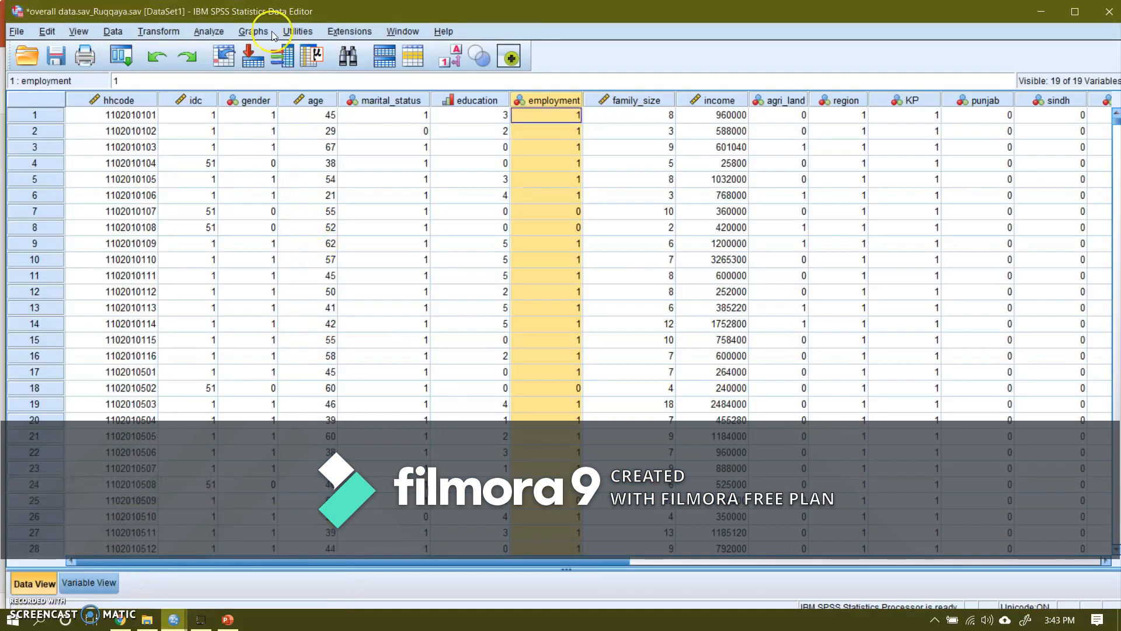
{"action": "left_click", "coordinate": [247, 31]}
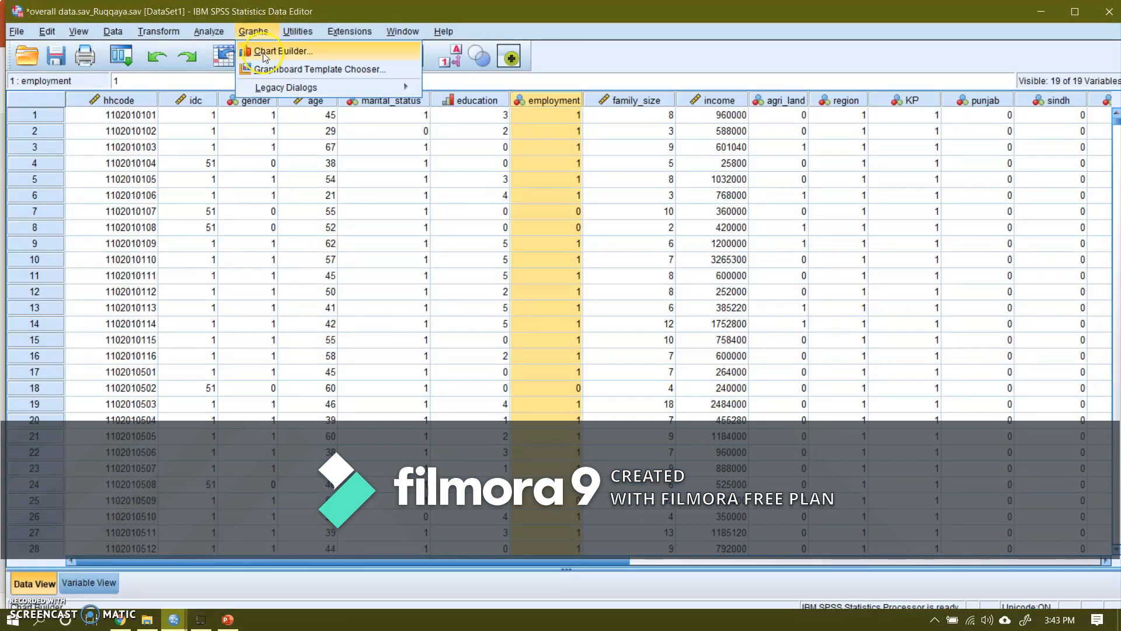
{"action": "left_click", "coordinate": [263, 51]}
{"action": "left_click", "coordinate": [476, 383]}
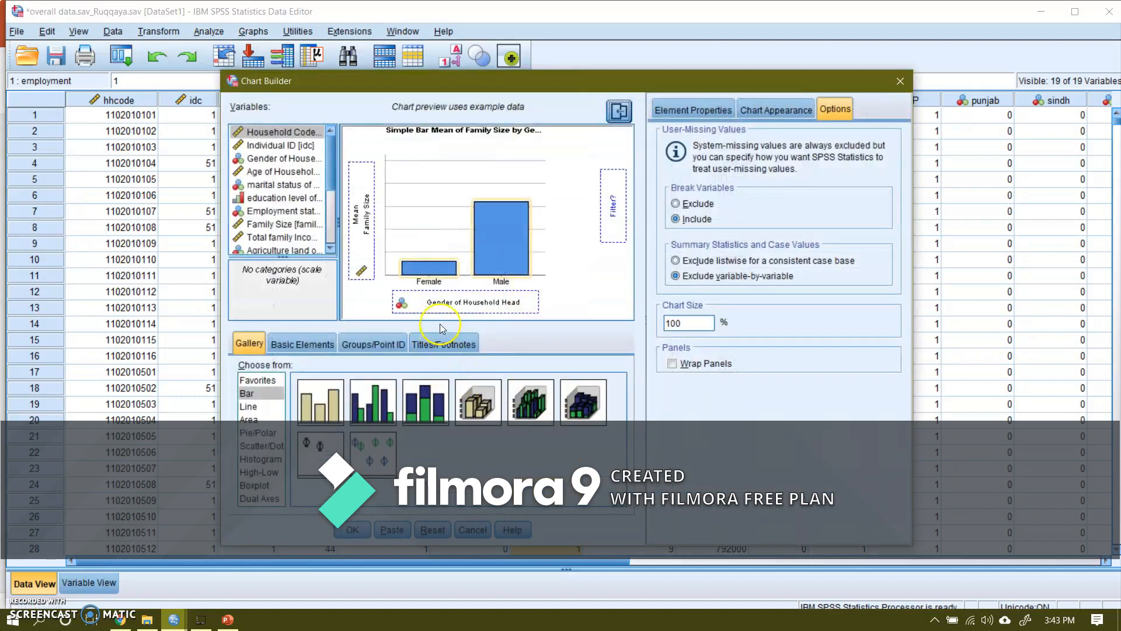
{"action": "left_click", "coordinate": [433, 529]}
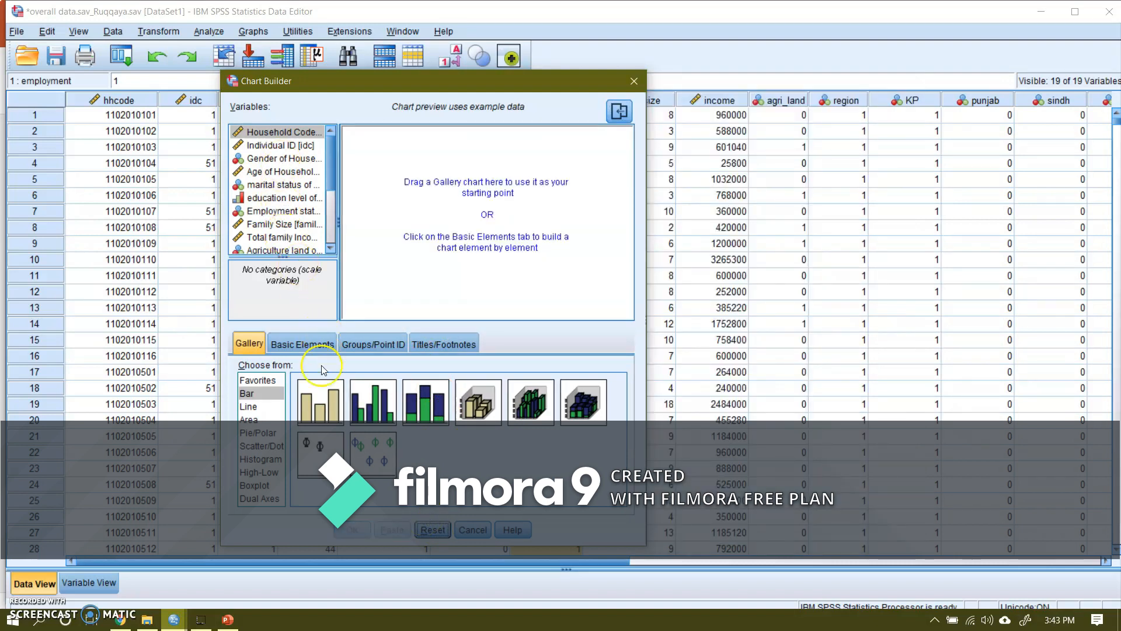
{"action": "left_click_drag", "start_coordinate": [321, 400], "coordinate": [425, 241]}
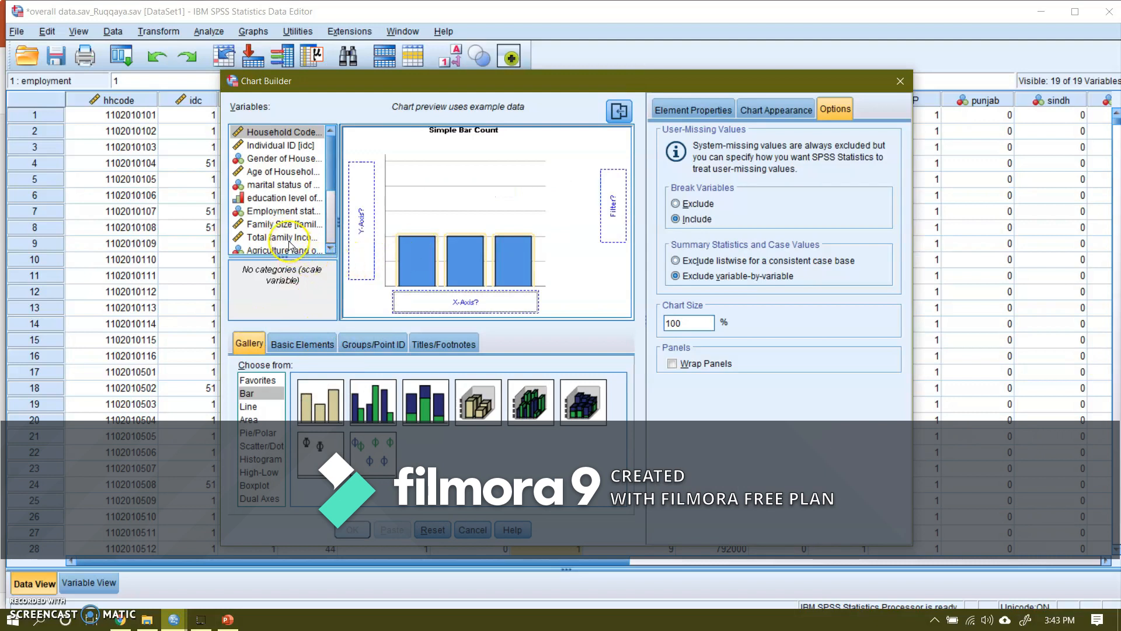
- Assign Total family Income to the Y axis and Employment status of Household Head to the X axis, and generate the bar chart
{"action": "left_click_drag", "start_coordinate": [286, 240], "coordinate": [357, 217]}
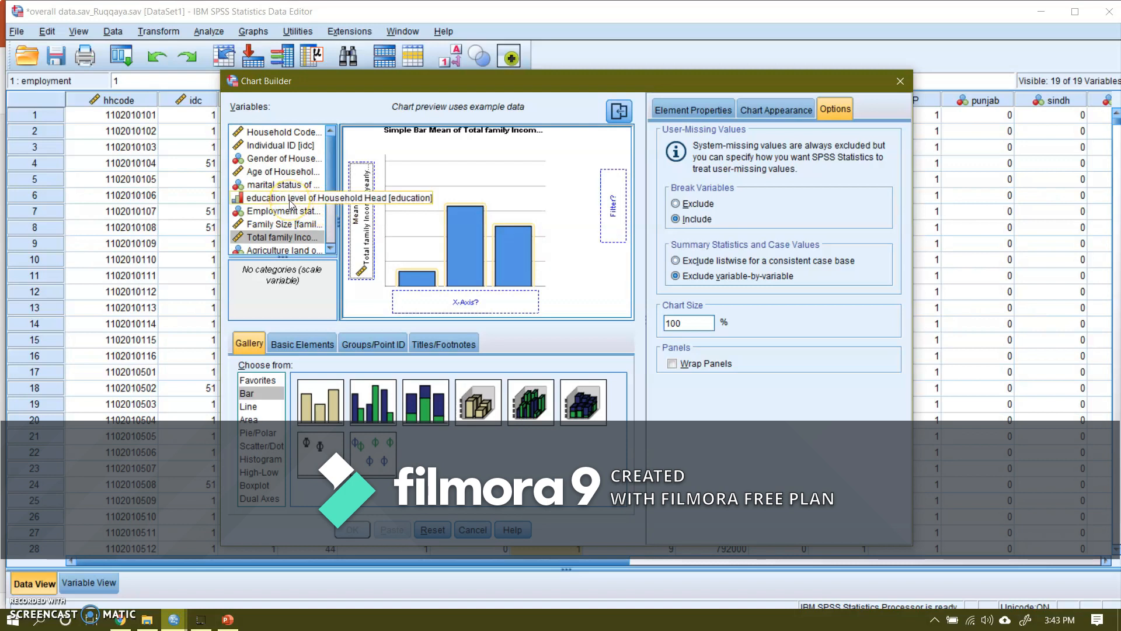
{"action": "left_click_drag", "start_coordinate": [285, 211], "coordinate": [414, 301]}
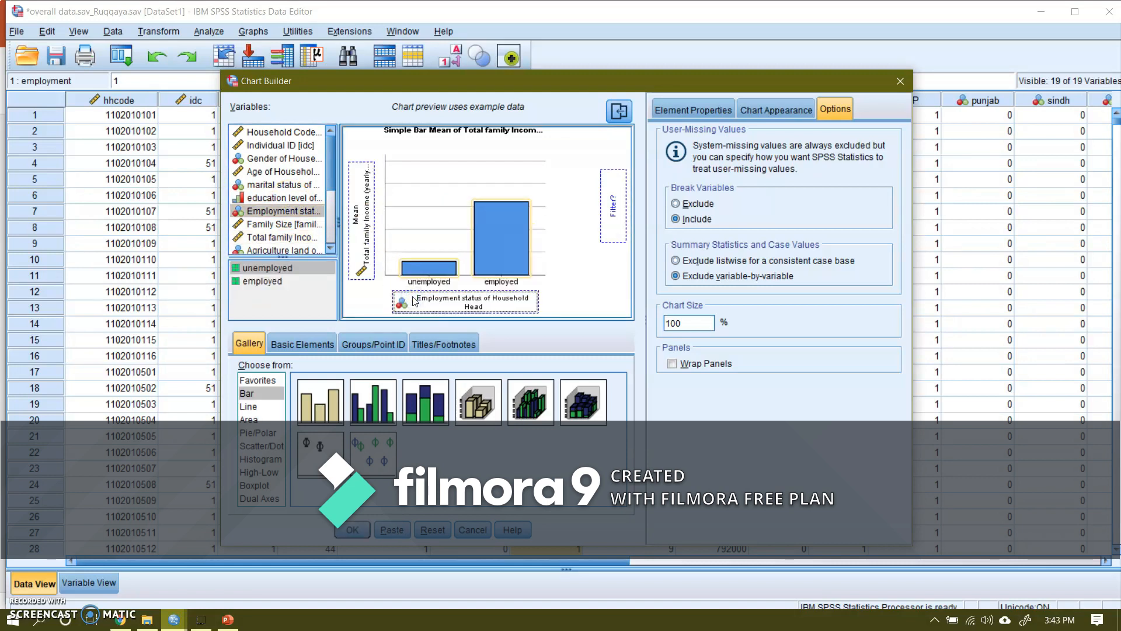
{"action": "left_click", "coordinate": [355, 531]}
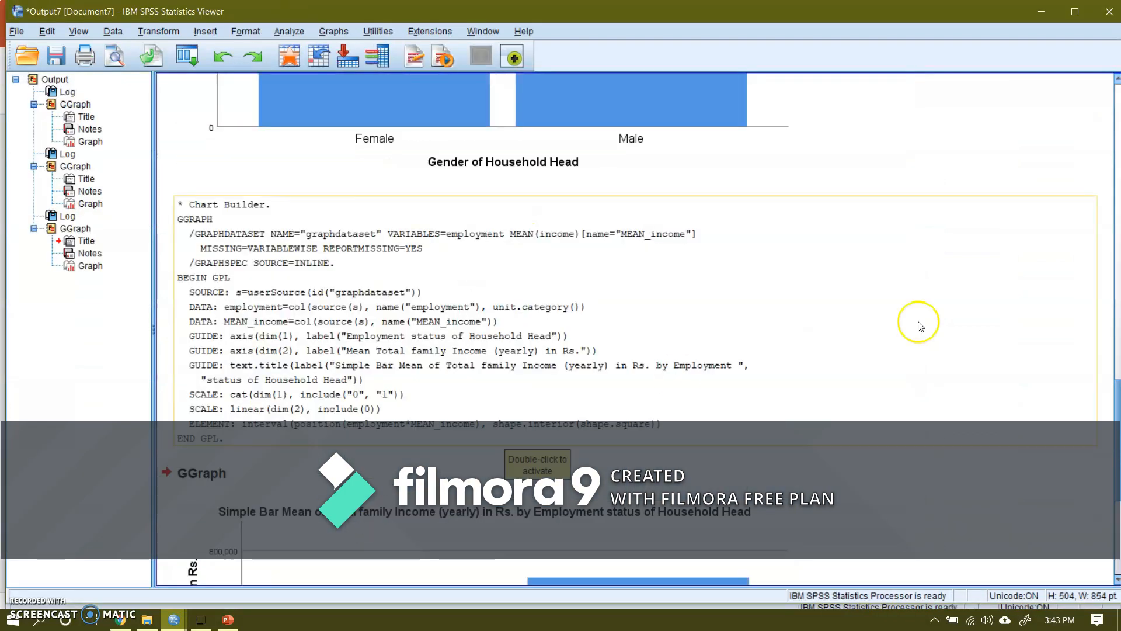
- Open the family income by employment status chart in the Chart Editor and show data labels on its bars
{"action": "left_click_drag", "start_coordinate": [1116, 406], "coordinate": [1116, 487]}
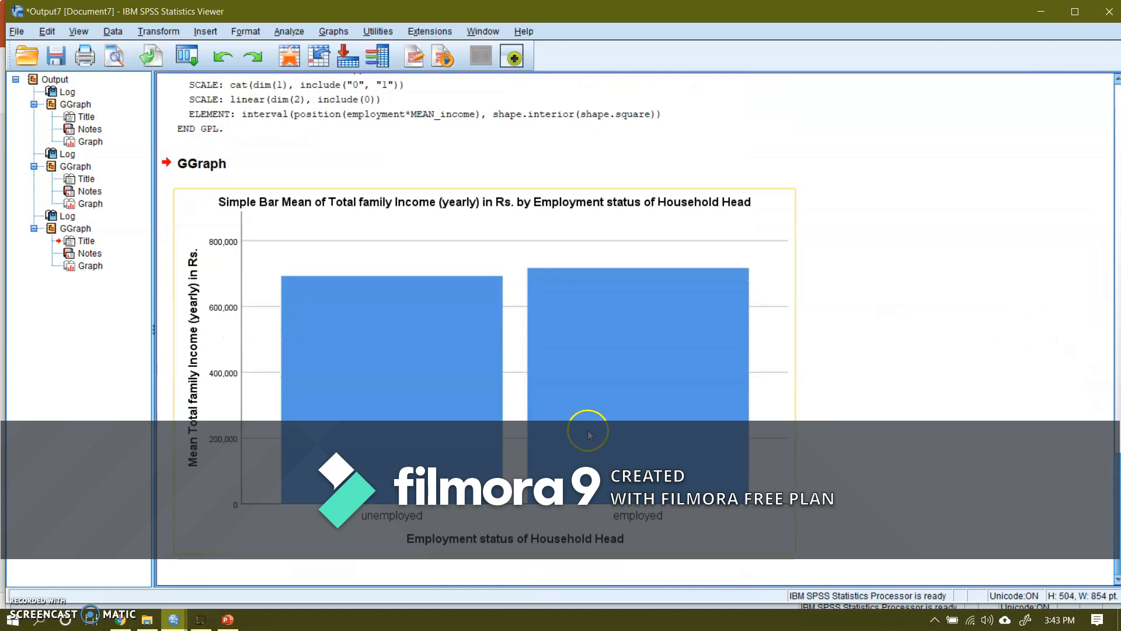
{"action": "left_click", "coordinate": [407, 392]}
{"action": "double_click", "coordinate": [407, 390]}
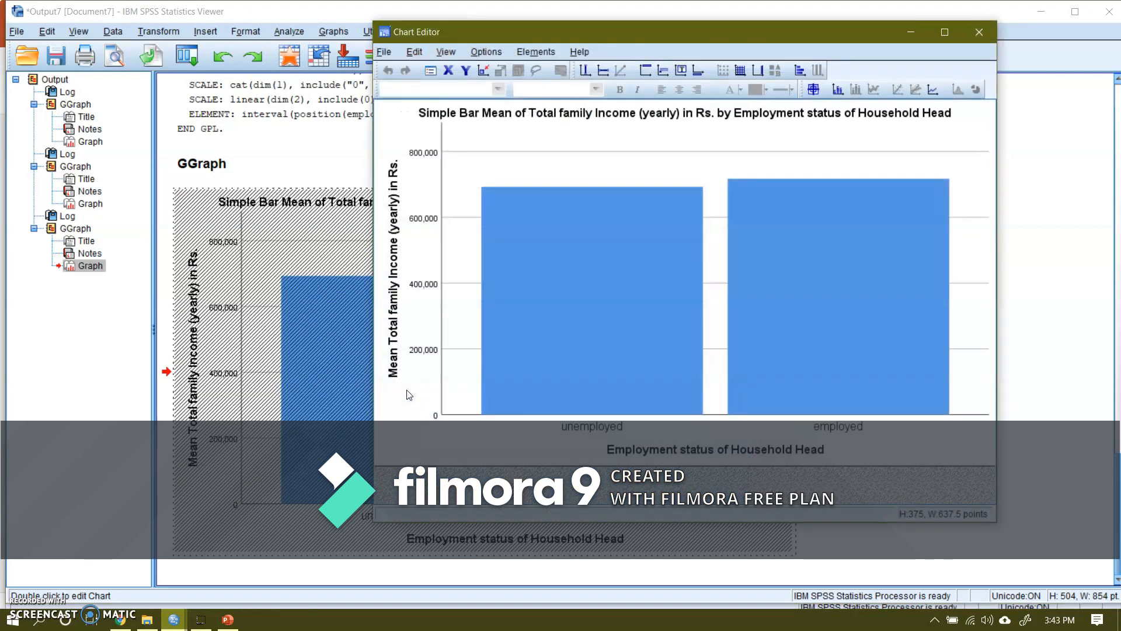
{"action": "left_click", "coordinate": [536, 51]}
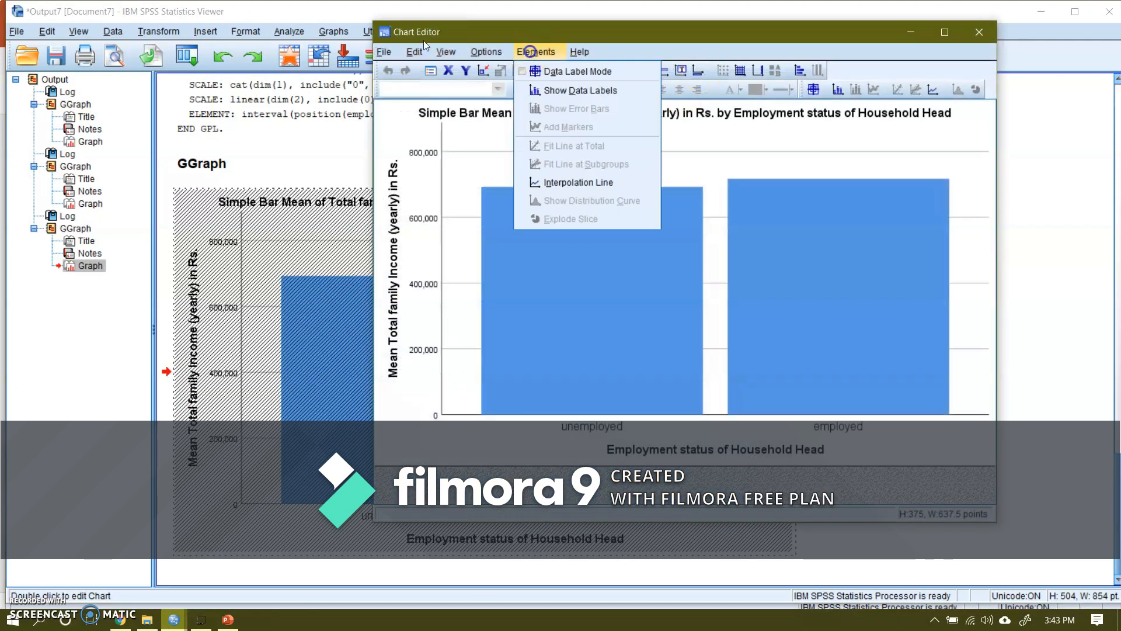
{"action": "left_click", "coordinate": [549, 92]}
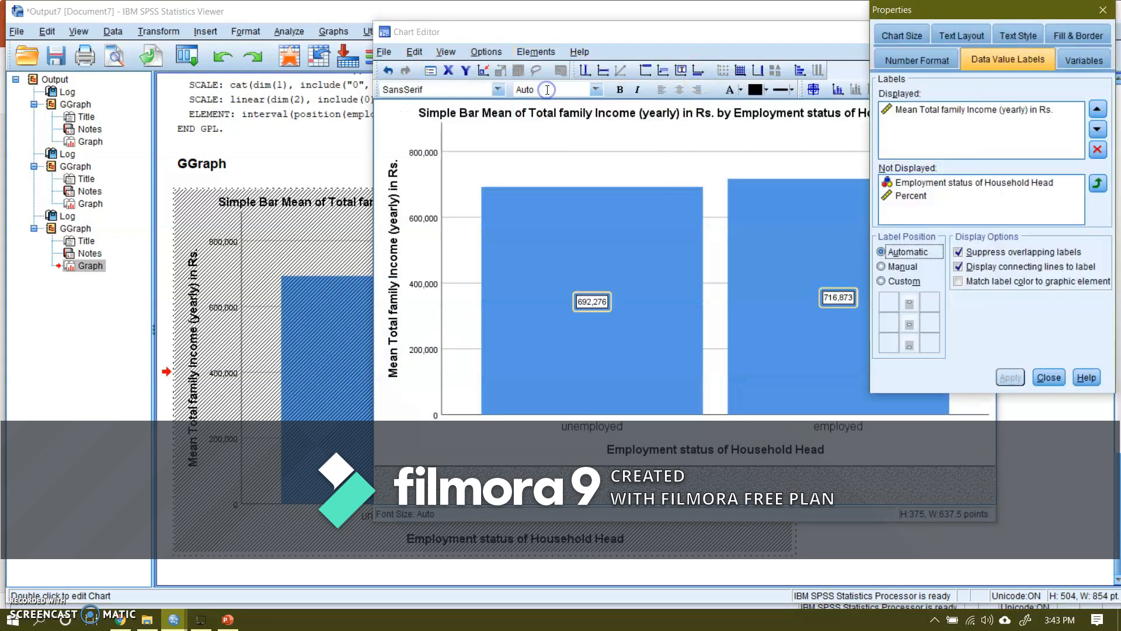
- Set the family income labels to the Custom Above Center position, apply it, and close the label properties and the Chart Editor
{"action": "left_click", "coordinate": [883, 281]}
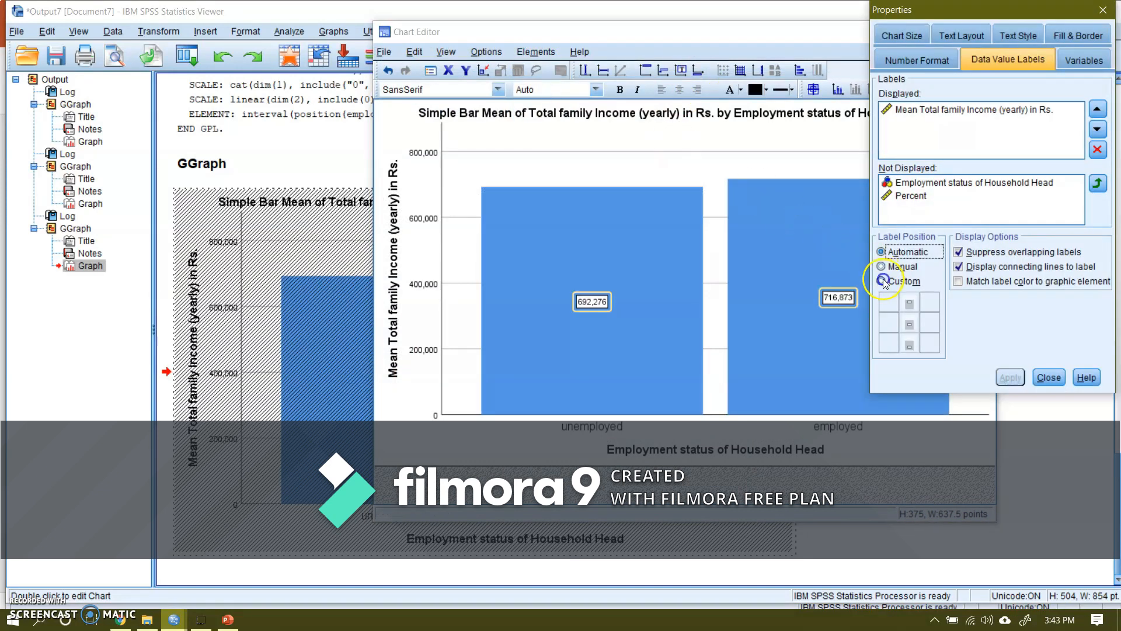
{"action": "left_click", "coordinate": [908, 302]}
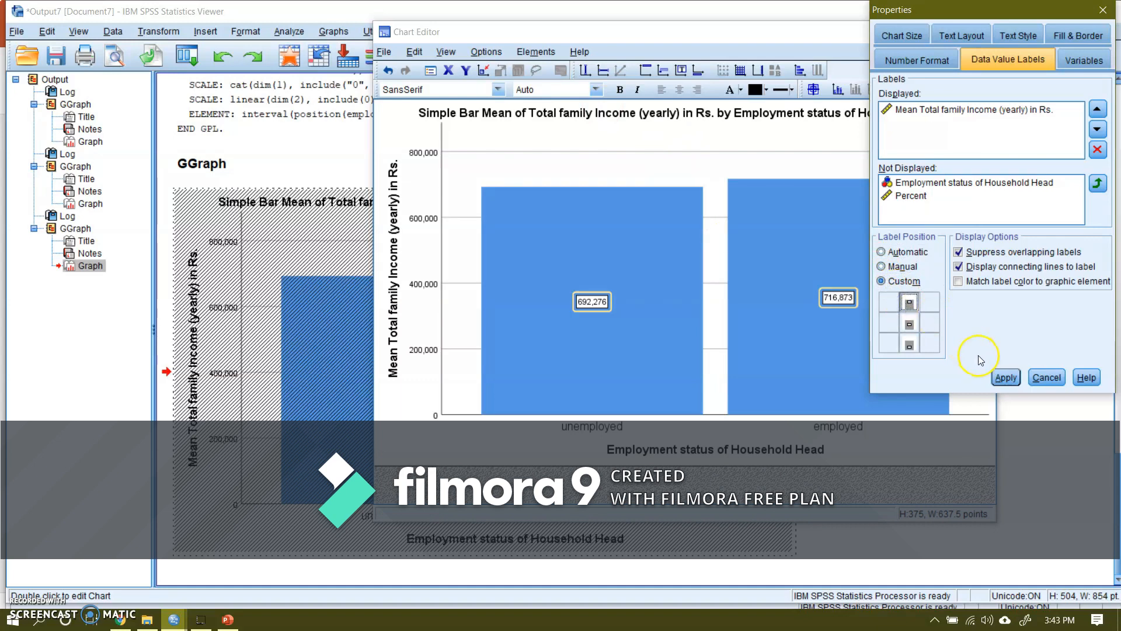
{"action": "left_click", "coordinate": [1002, 376]}
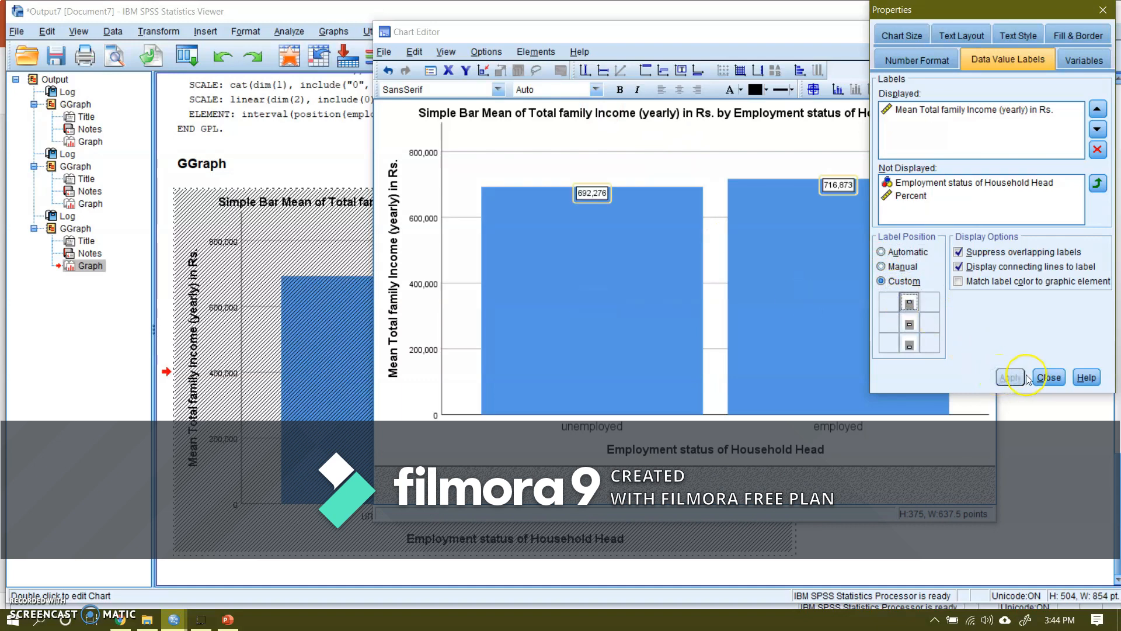
{"action": "left_click", "coordinate": [1047, 377]}
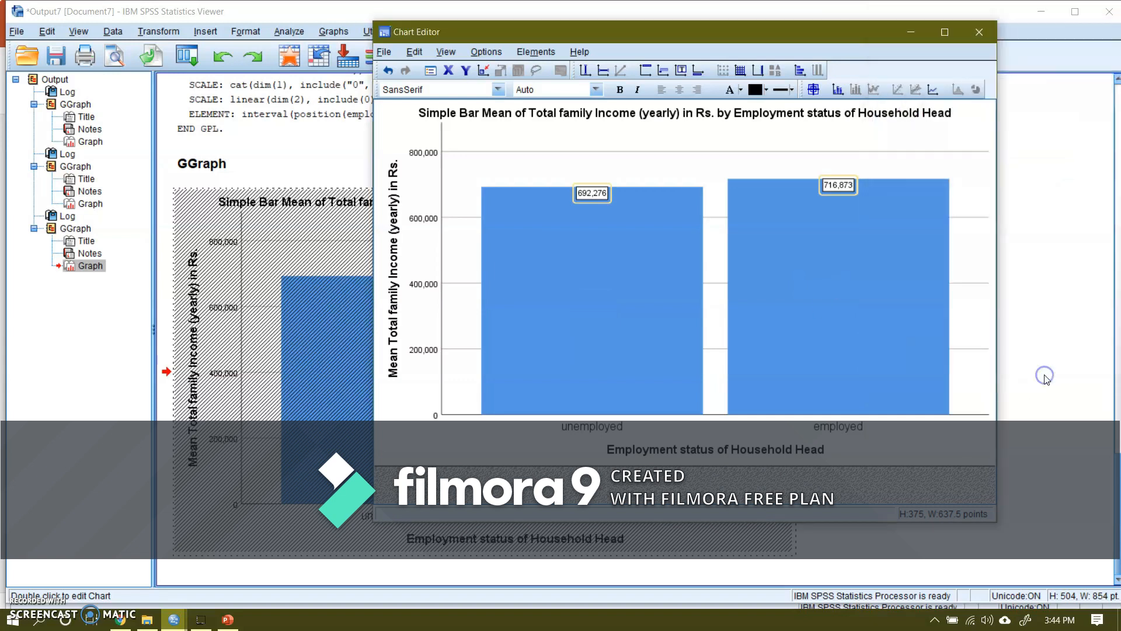
{"action": "left_click", "coordinate": [979, 32]}
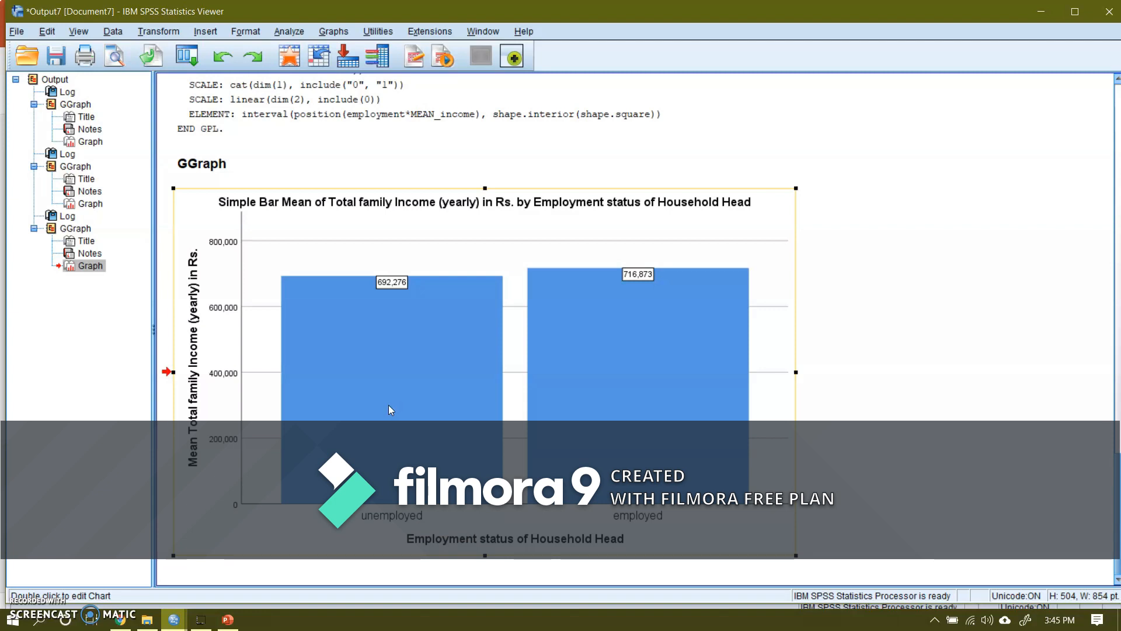
- Switch to the lecture presentation in PowerPoint
{"action": "left_click", "coordinate": [228, 620]}
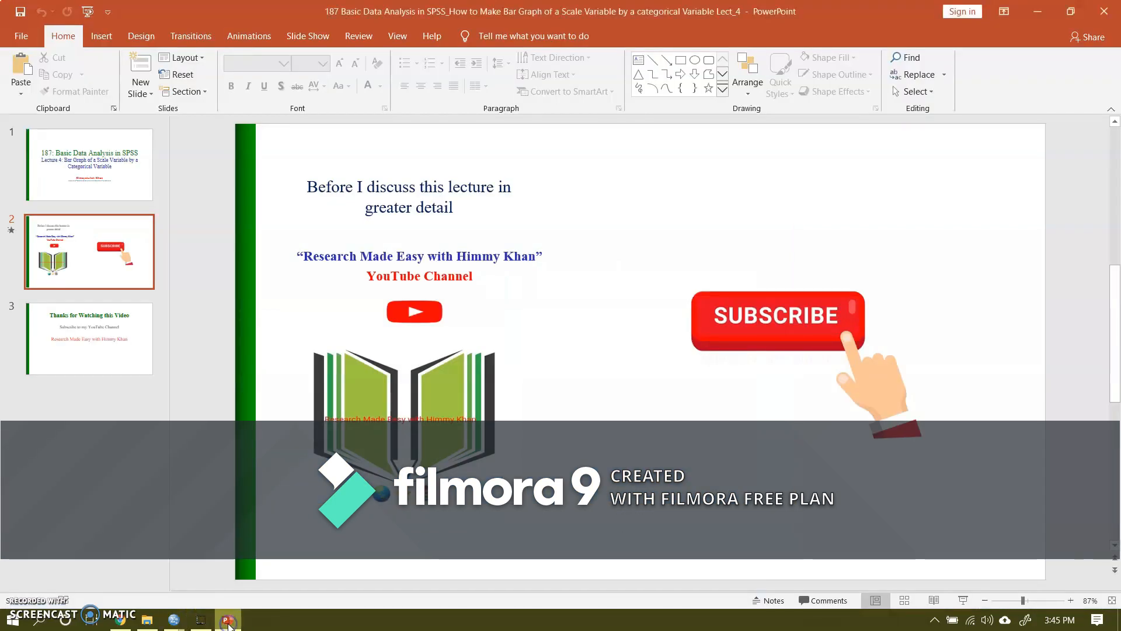